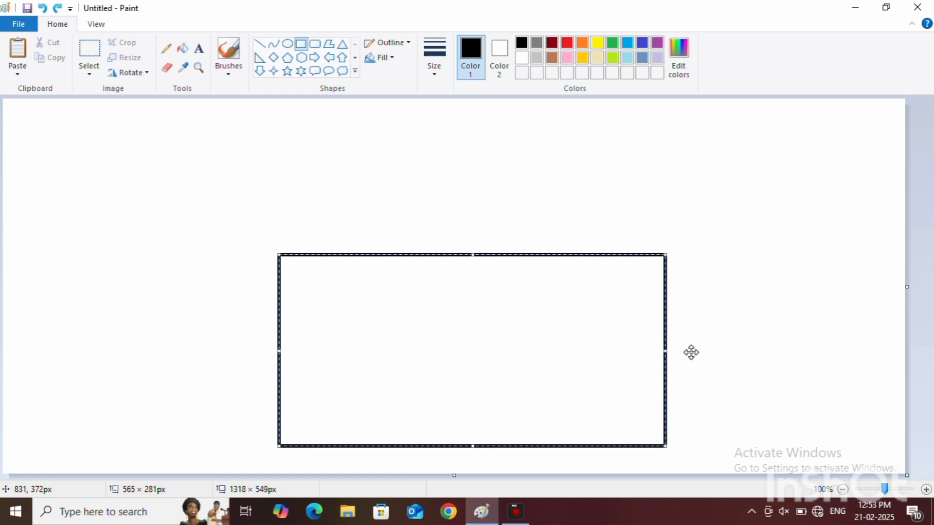
Step: Narrow the large house-wall rectangle and position it centrally in the lower part of the canvas
{"action": "left_click_drag", "start_coordinate": [569, 354], "coordinate": [568, 378]}
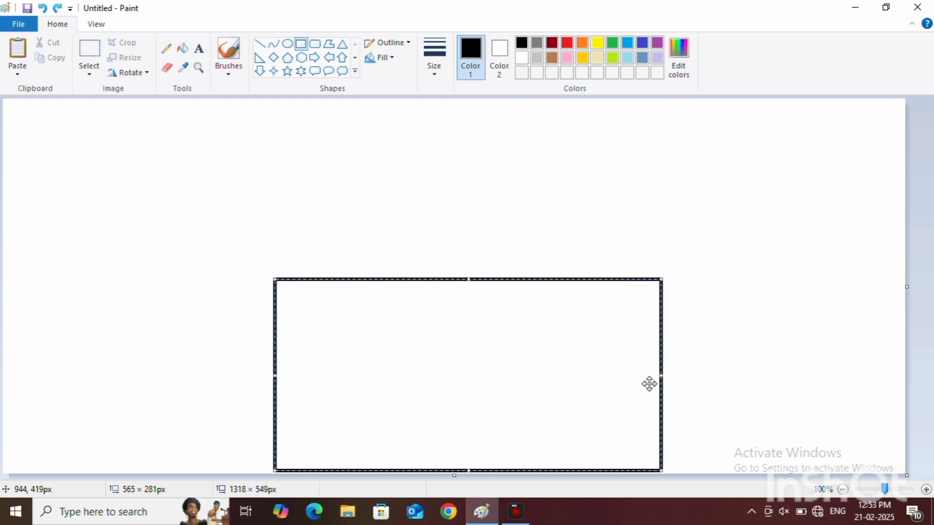
{"action": "left_click_drag", "start_coordinate": [662, 377], "coordinate": [616, 377]}
{"action": "left_click_drag", "start_coordinate": [474, 368], "coordinate": [513, 348]}
{"action": "left_click", "coordinate": [675, 341]}
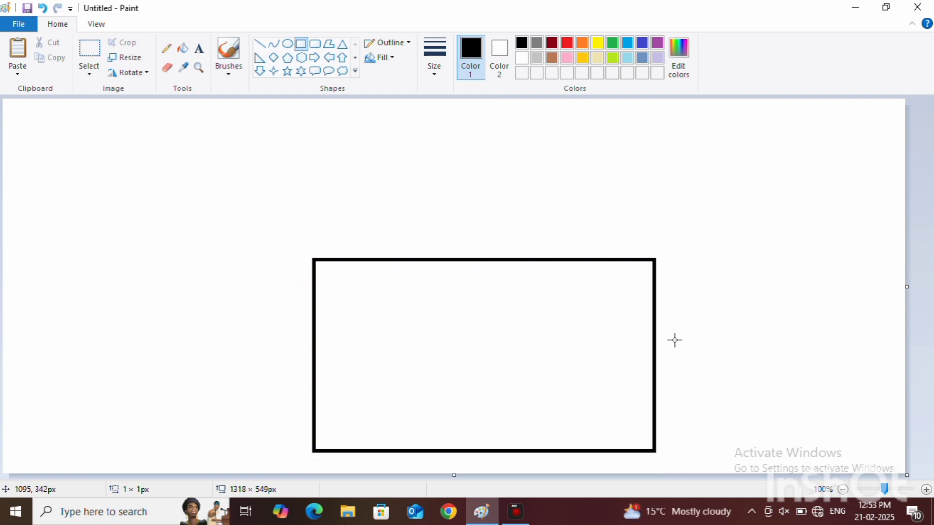
Step: Draw a triangular gable about 321 × 232 px with its base on the wall's top edge, overhanging the wall's left corner
{"action": "left_click", "coordinate": [342, 43]}
{"action": "left_click_drag", "start_coordinate": [370, 130], "coordinate": [589, 290]}
{"action": "mouse_move", "coordinate": [499, 233]}
{"action": "left_mouse_down"}
{"action": "mouse_move", "coordinate": [429, 200]}
{"action": "mouse_move", "coordinate": [402, 205]}
{"action": "left_mouse_up"}
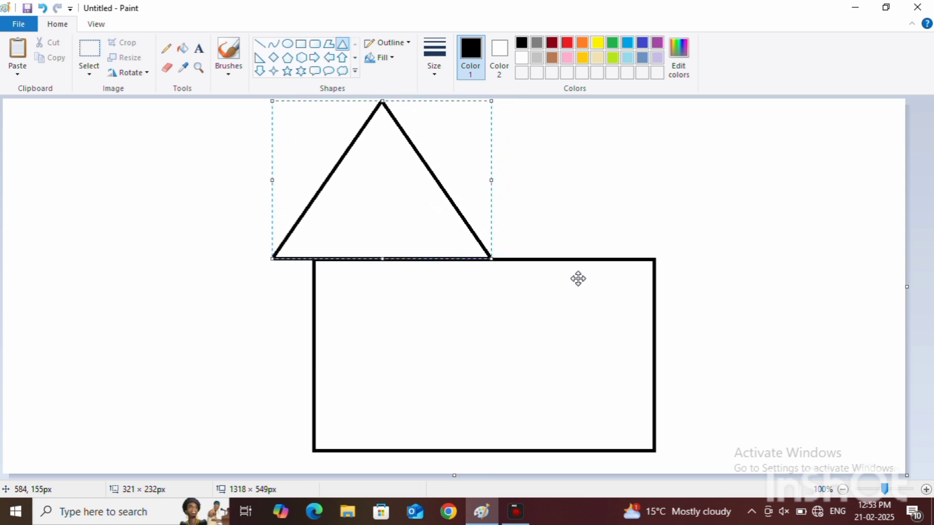
{"action": "left_click", "coordinate": [493, 218]}
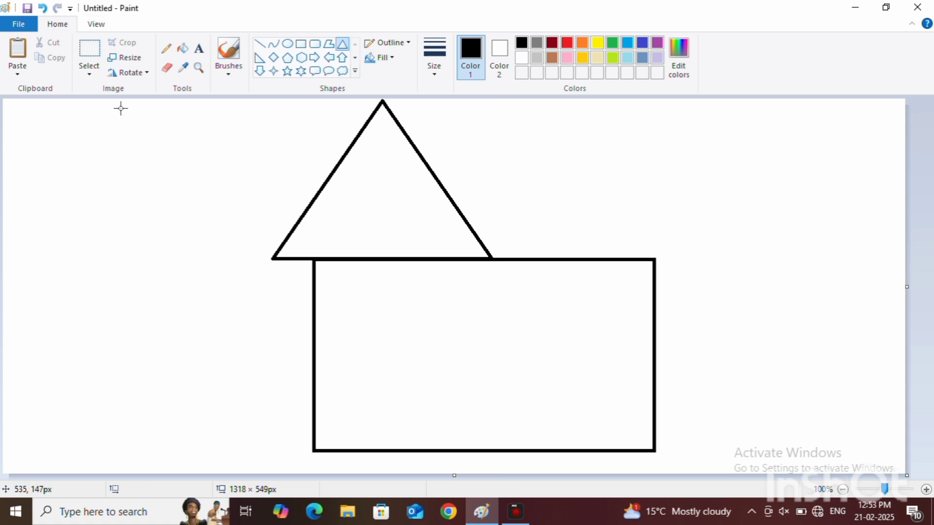
Step: Draw a roof rectangle about 357 × 168 px above the wall, overlapping the gable's right slope and reaching the wall's right edge
{"action": "left_click", "coordinate": [302, 44]}
{"action": "mouse_move", "coordinate": [429, 122]}
{"action": "left_mouse_down"}
{"action": "mouse_move", "coordinate": [657, 244]}
{"action": "mouse_move", "coordinate": [660, 258]}
{"action": "left_mouse_up"}
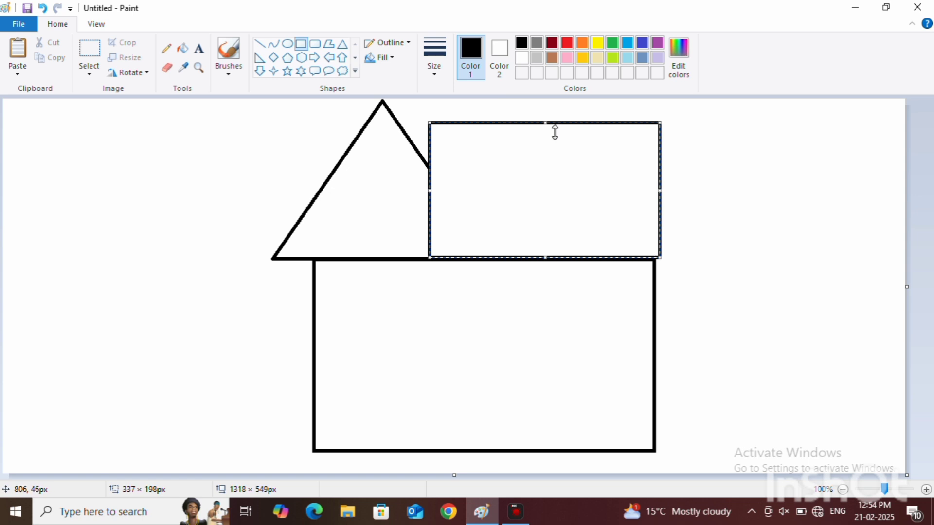
{"action": "left_click_drag", "start_coordinate": [545, 123], "coordinate": [546, 143]}
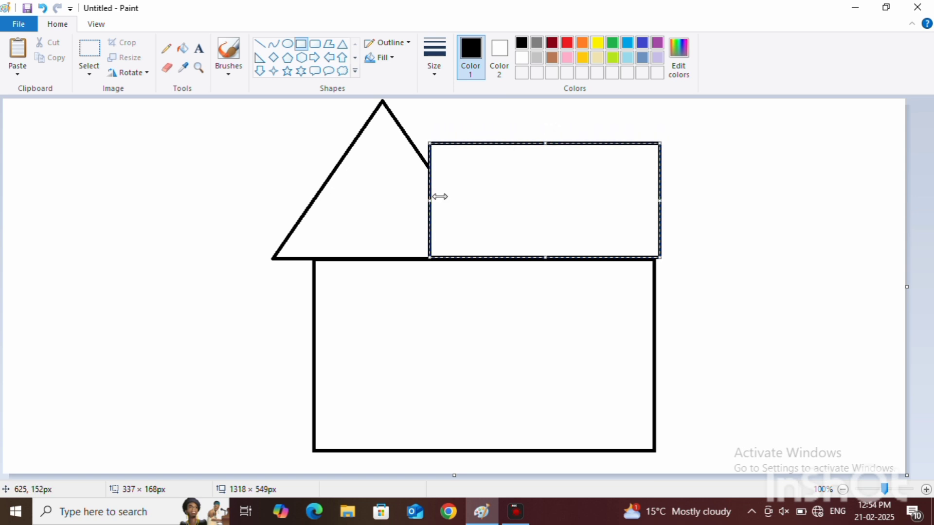
{"action": "left_click_drag", "start_coordinate": [430, 201], "coordinate": [416, 202]}
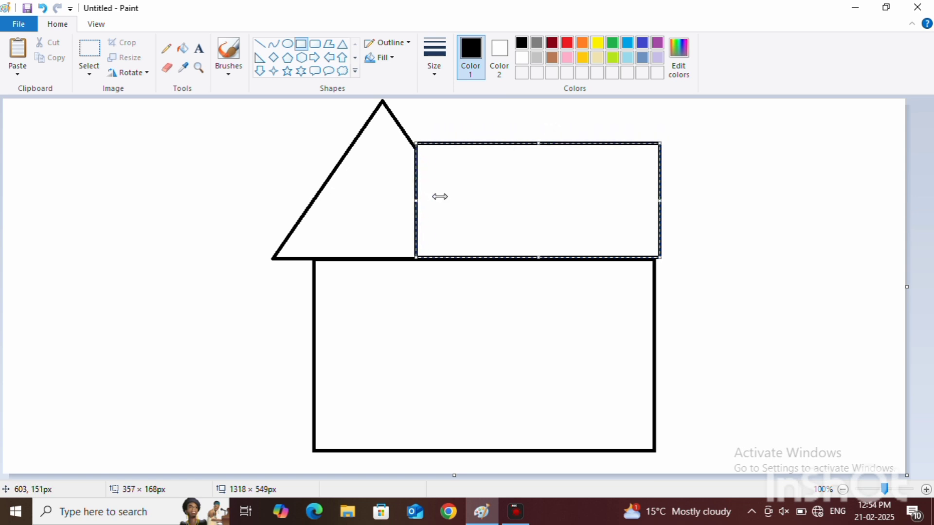
{"action": "left_click", "coordinate": [404, 206]}
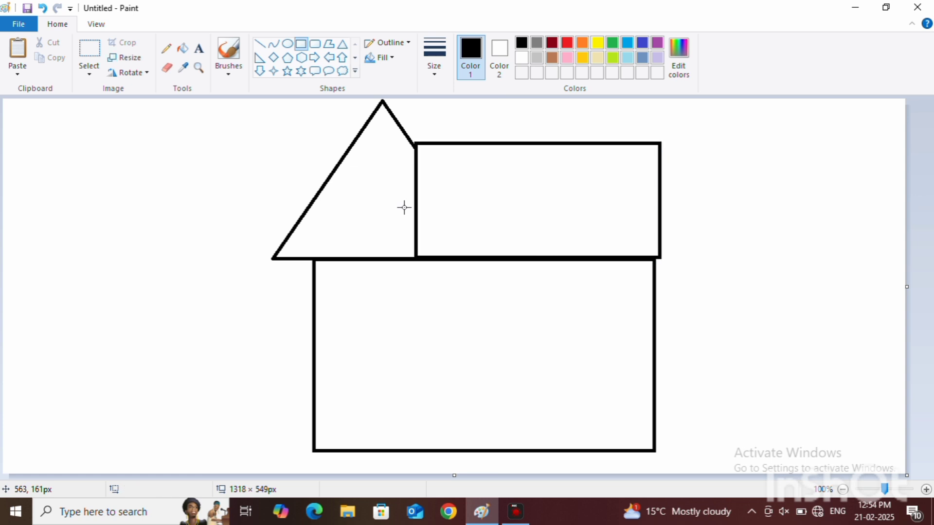
{"action": "left_click_drag", "start_coordinate": [391, 206], "coordinate": [366, 214]}
{"action": "left_click", "coordinate": [43, 9]}
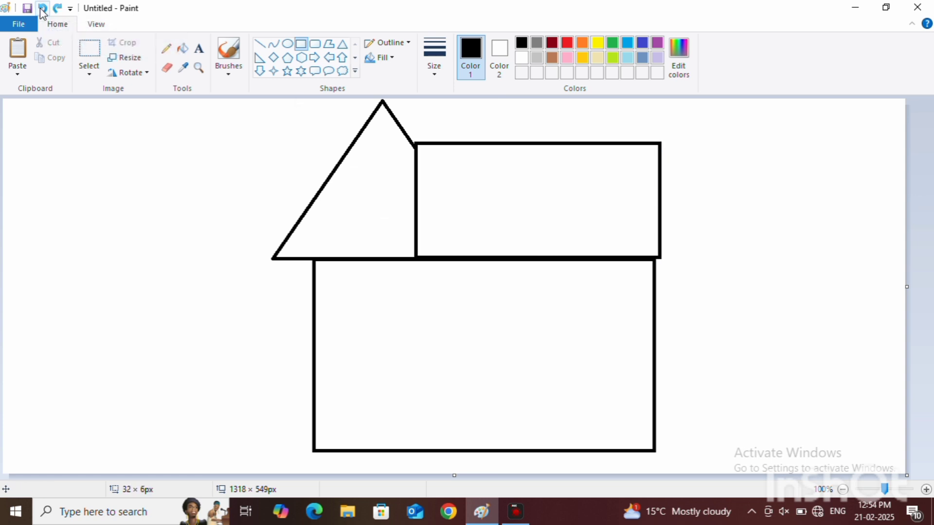
{"action": "left_click", "coordinate": [380, 58]}
{"action": "left_click", "coordinate": [366, 100]}
{"action": "left_click", "coordinate": [365, 129]}
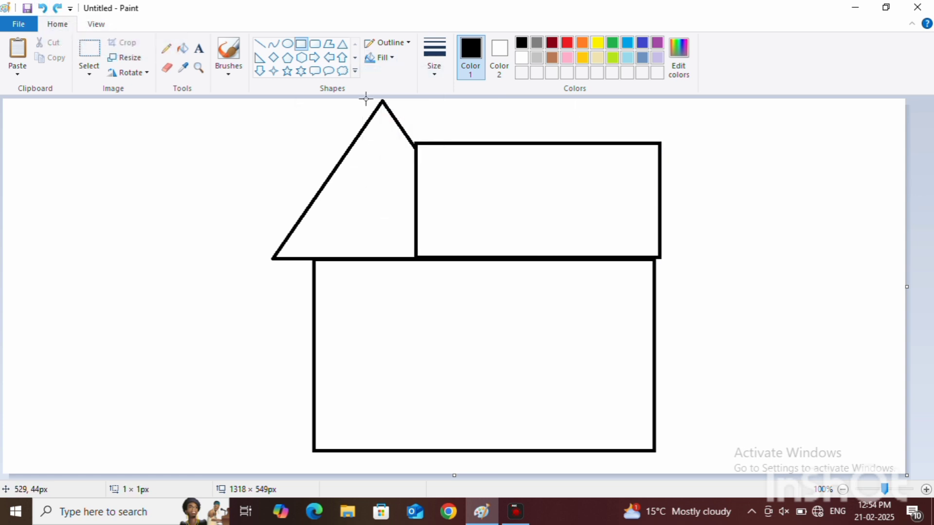
{"action": "left_click", "coordinate": [43, 9]}
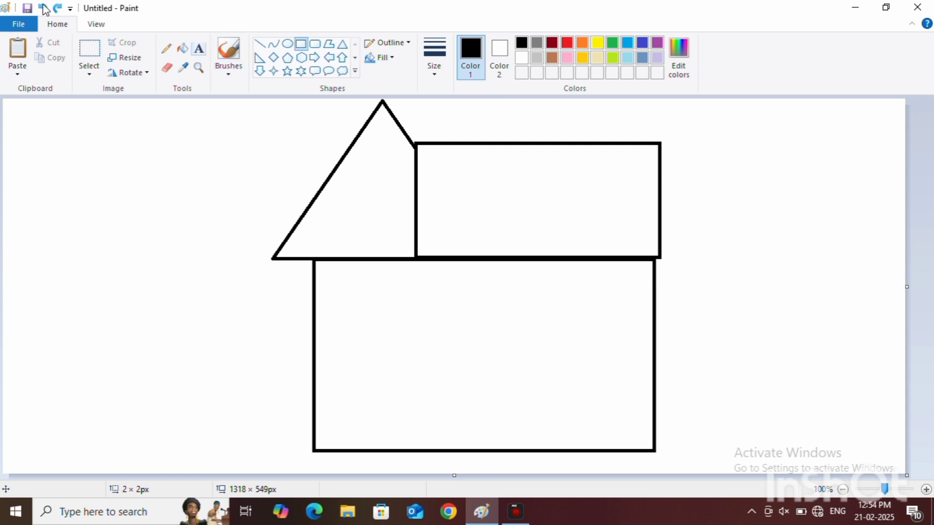
Step: Erase the roof rectangle's vertical left edge where it meets the gable
{"action": "left_click", "coordinate": [199, 48]}
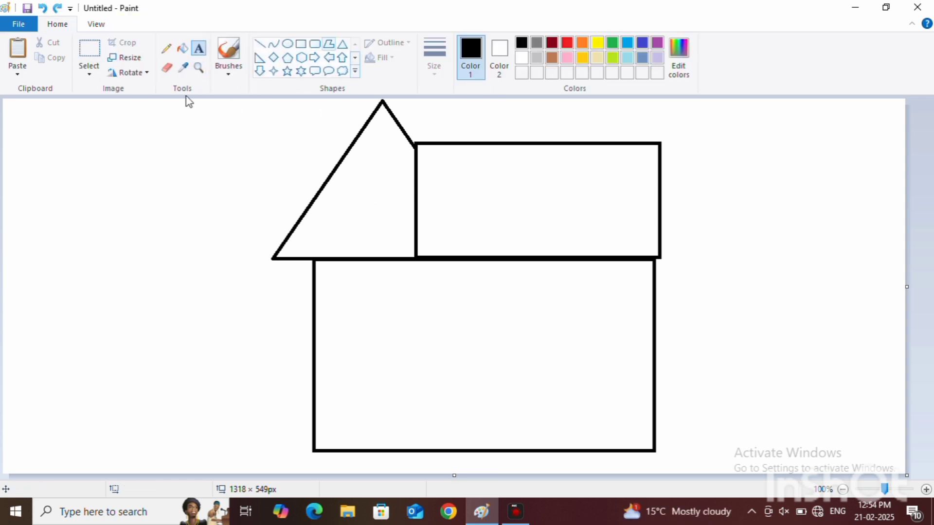
{"action": "left_click", "coordinate": [166, 69]}
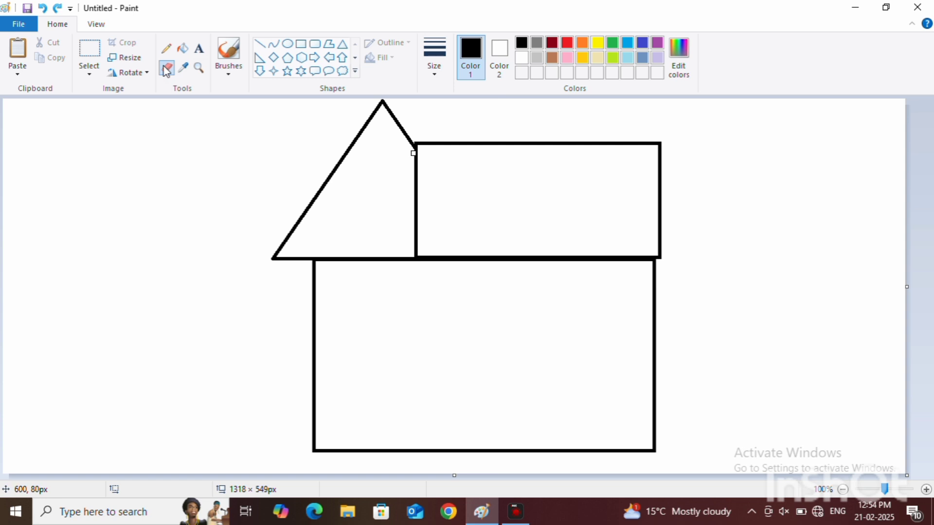
{"action": "left_click_drag", "start_coordinate": [415, 163], "coordinate": [418, 225]}
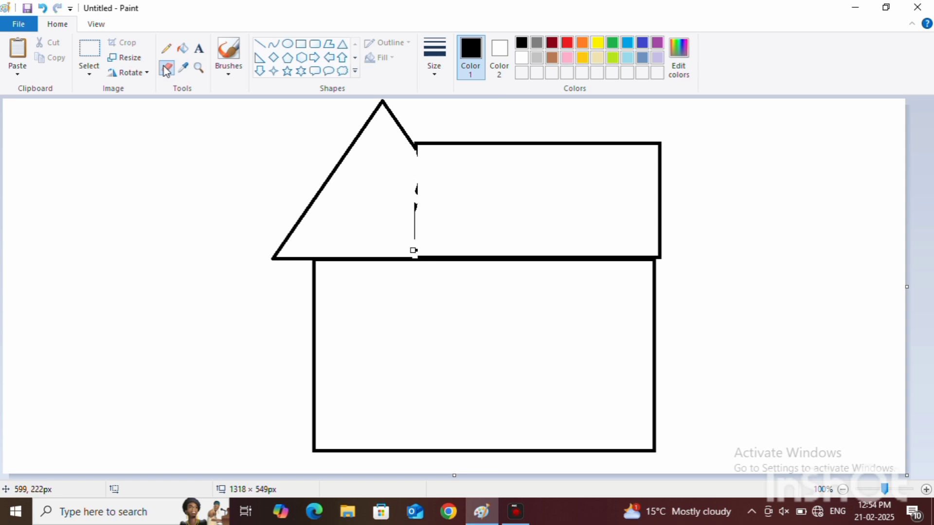
{"action": "left_click", "coordinate": [43, 8]}
{"action": "left_click", "coordinate": [43, 9]}
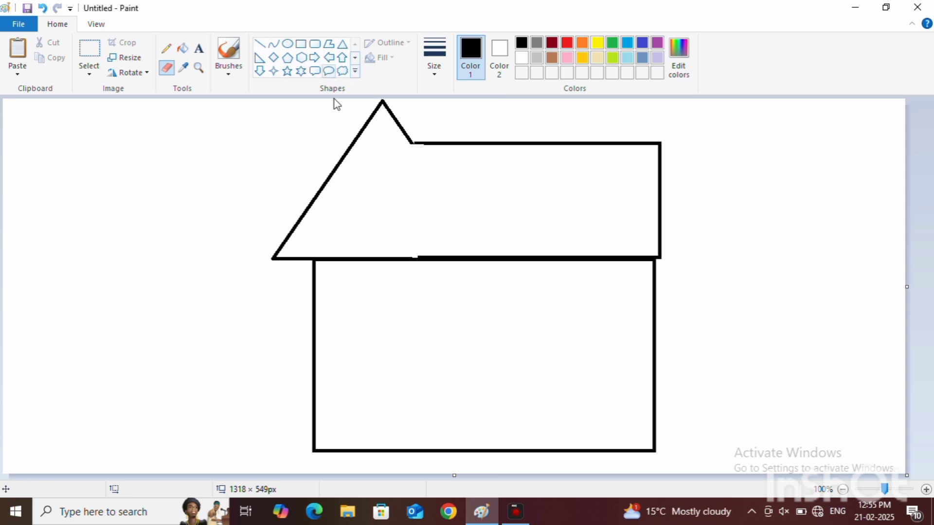
Step: Draw a second triangle about 312 × 238 px aligned over the gable to restore its right slope down to the wall
{"action": "left_click", "coordinate": [343, 43]}
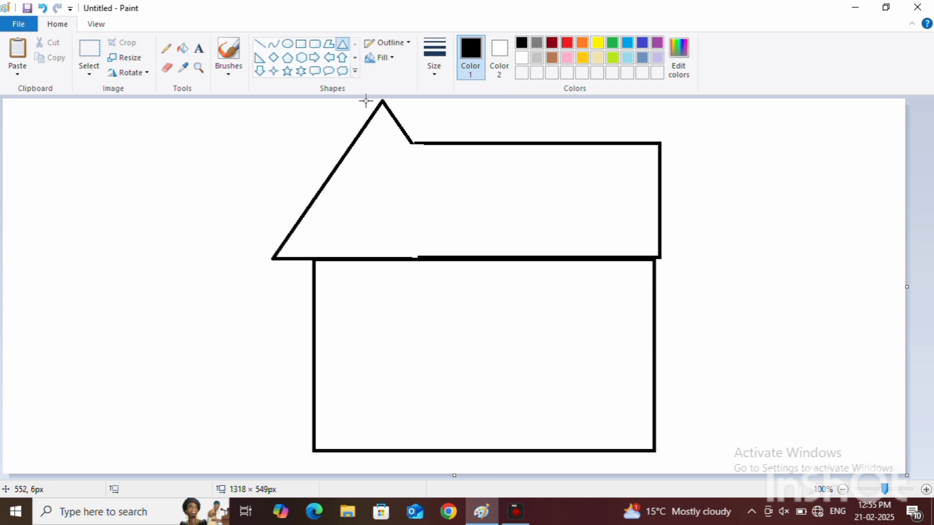
{"action": "left_click_drag", "start_coordinate": [381, 102], "coordinate": [583, 260]}
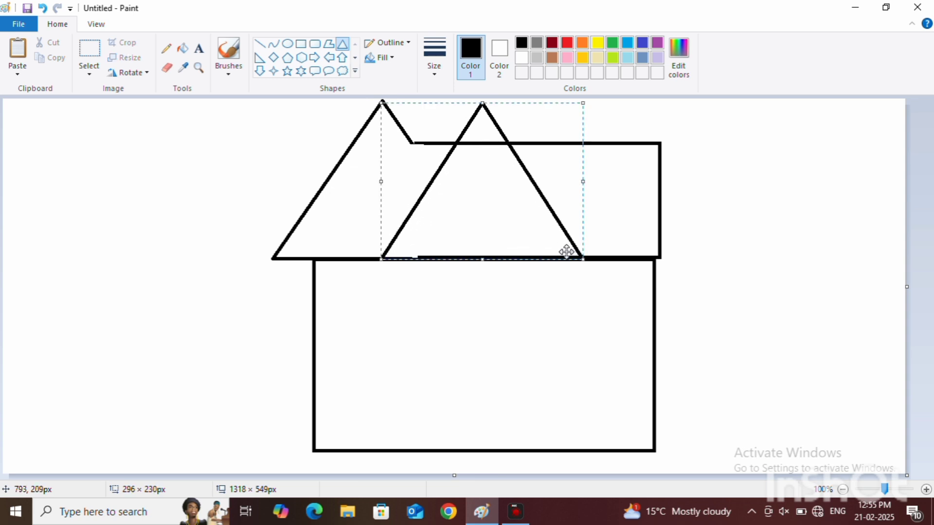
{"action": "left_click_drag", "start_coordinate": [525, 201], "coordinate": [423, 200]}
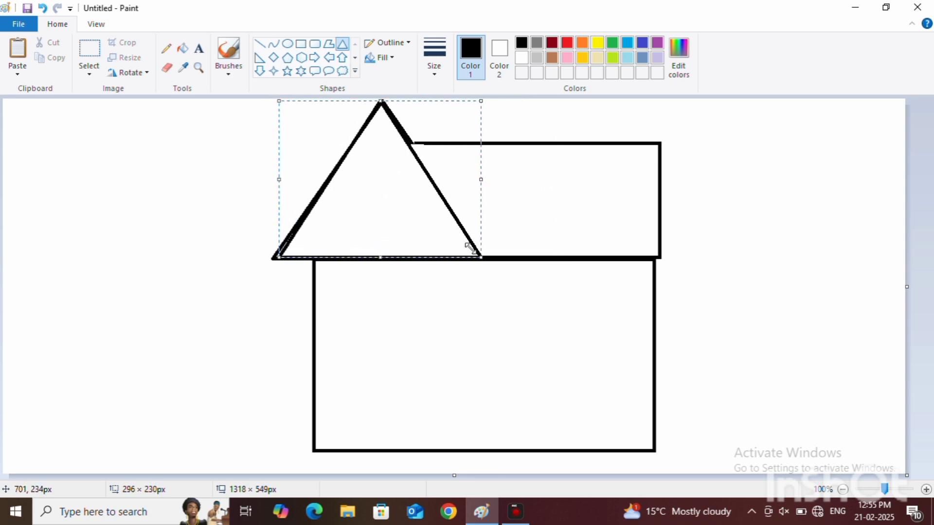
{"action": "left_click_drag", "start_coordinate": [470, 248], "coordinate": [471, 255]}
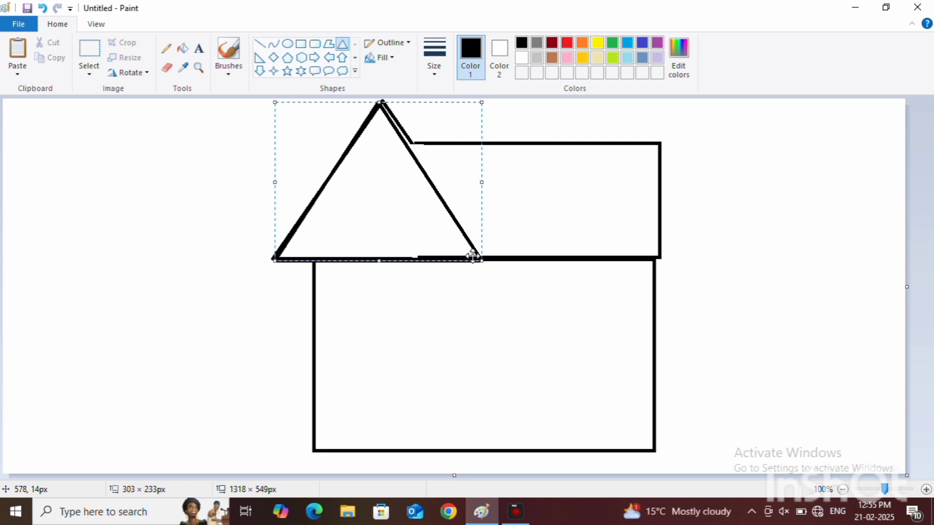
{"action": "left_click_drag", "start_coordinate": [482, 104], "coordinate": [478, 100]}
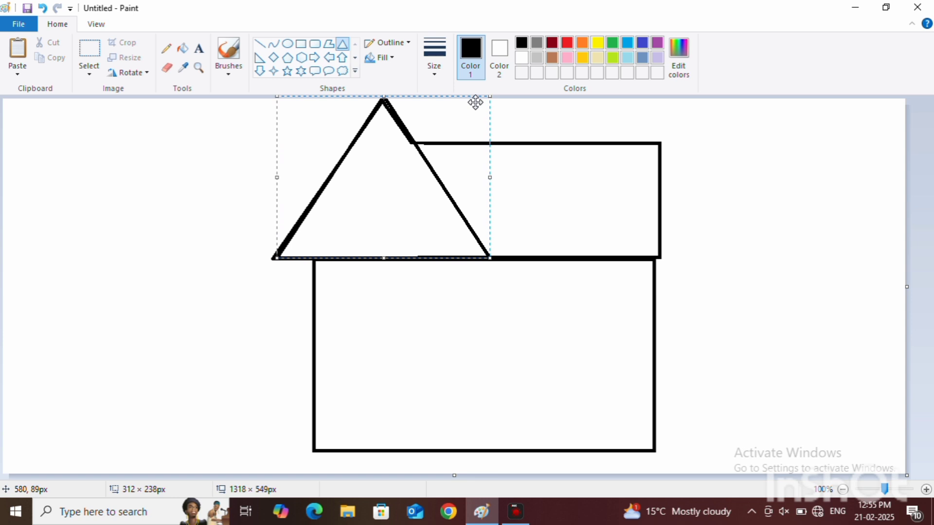
{"action": "left_click", "coordinate": [500, 186]}
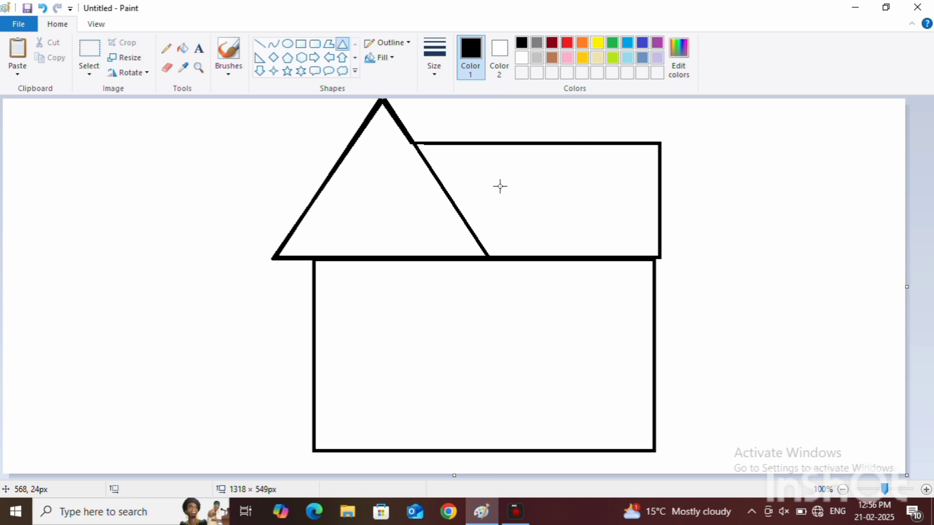
Step: Draw a round window in the middle of the gable and undo any stray ellipse beside the house
{"action": "left_click", "coordinate": [287, 43]}
{"action": "mouse_move", "coordinate": [367, 165]}
{"action": "left_mouse_down"}
{"action": "mouse_move", "coordinate": [425, 225]}
{"action": "mouse_move", "coordinate": [402, 215]}
{"action": "left_mouse_up"}
{"action": "left_click_drag", "start_coordinate": [870, 273], "coordinate": [879, 278]}
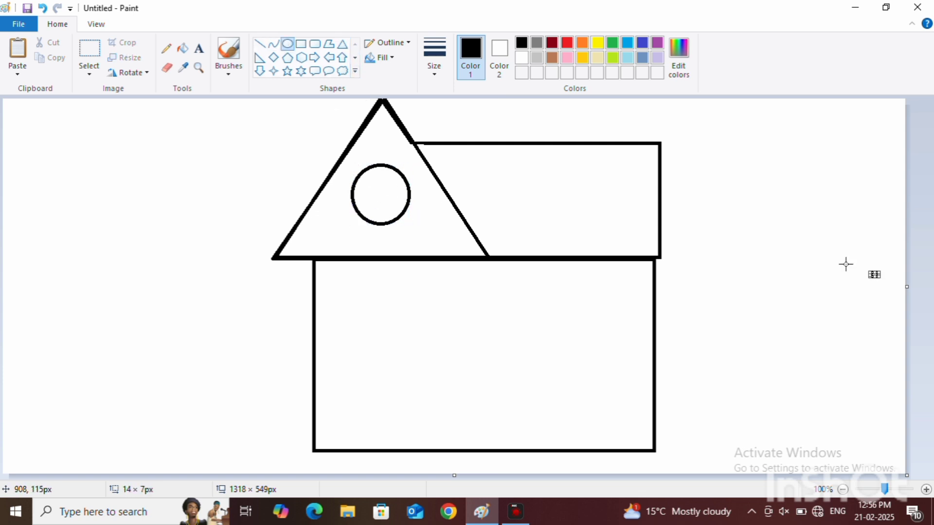
{"action": "left_click", "coordinate": [42, 9]}
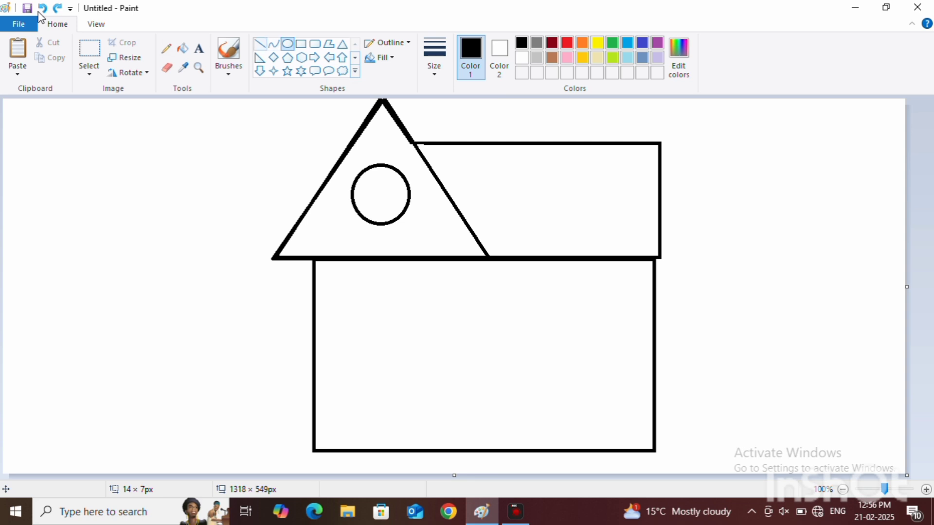
Step: Draw five slanted lines across the roof rectangle, running from its top edge down to the right, roughly parallel to the gable's slope
{"action": "left_click", "coordinate": [260, 43]}
{"action": "mouse_move", "coordinate": [447, 144]}
{"action": "left_mouse_down"}
{"action": "mouse_move", "coordinate": [532, 255]}
{"action": "mouse_move", "coordinate": [524, 258]}
{"action": "left_mouse_up"}
{"action": "left_click", "coordinate": [835, 263]}
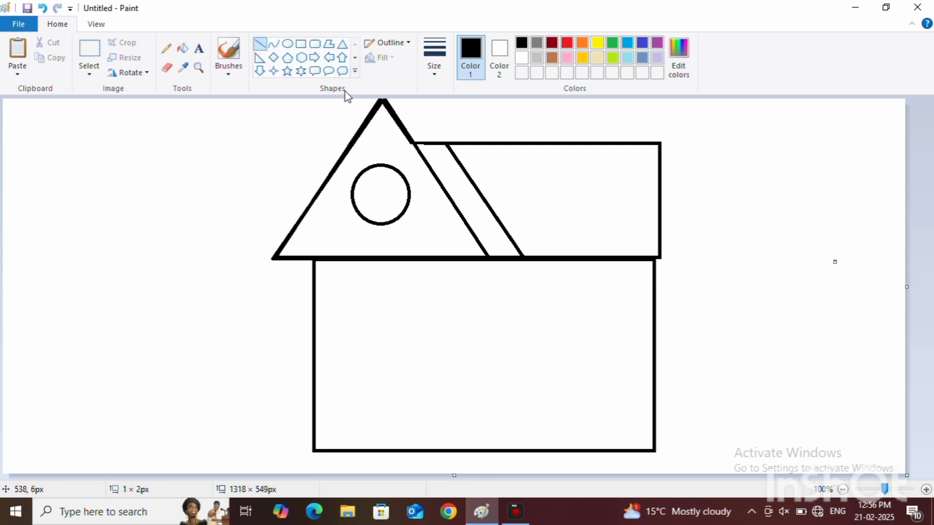
{"action": "left_click", "coordinate": [44, 7]}
{"action": "left_click_drag", "start_coordinate": [494, 144], "coordinate": [570, 258]}
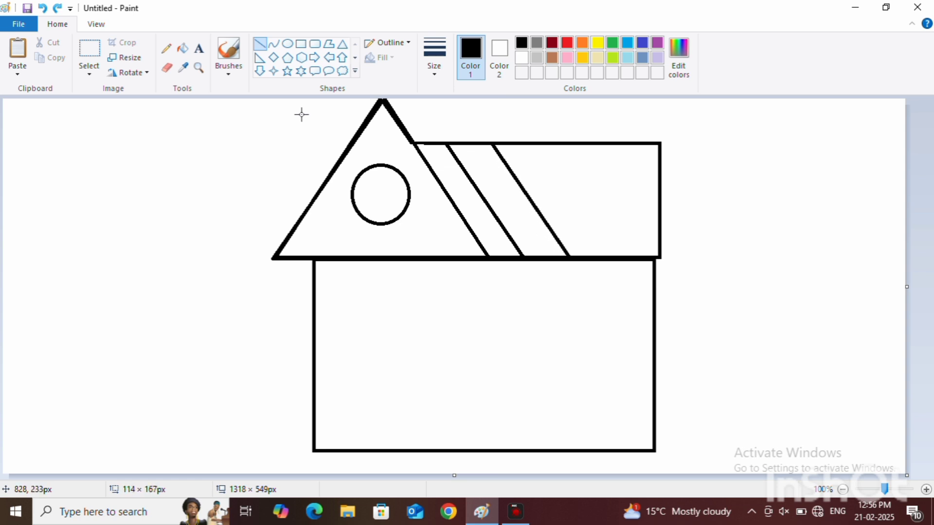
{"action": "left_click", "coordinate": [587, 257]}
{"action": "left_click_drag", "start_coordinate": [540, 145], "coordinate": [611, 258]}
{"action": "left_click_drag", "start_coordinate": [594, 144], "coordinate": [658, 255]}
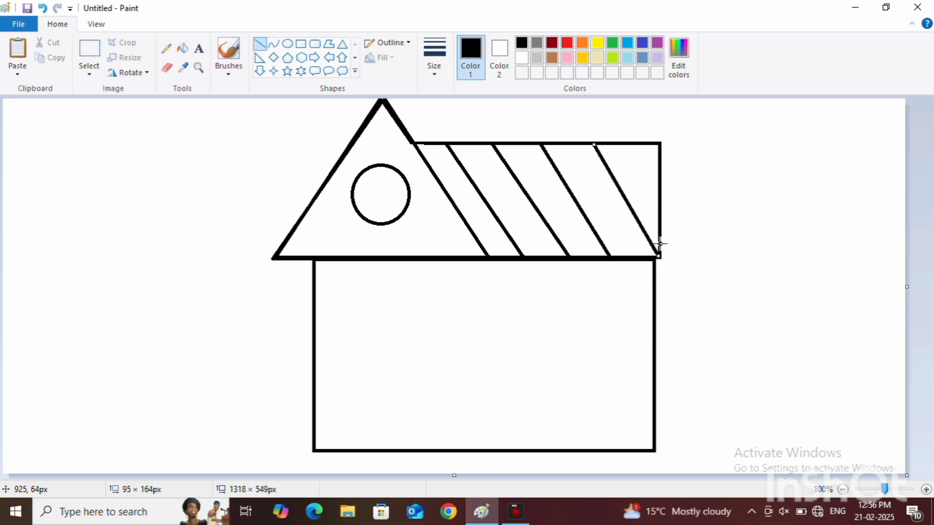
{"action": "left_click_drag", "start_coordinate": [637, 143], "coordinate": [659, 195]}
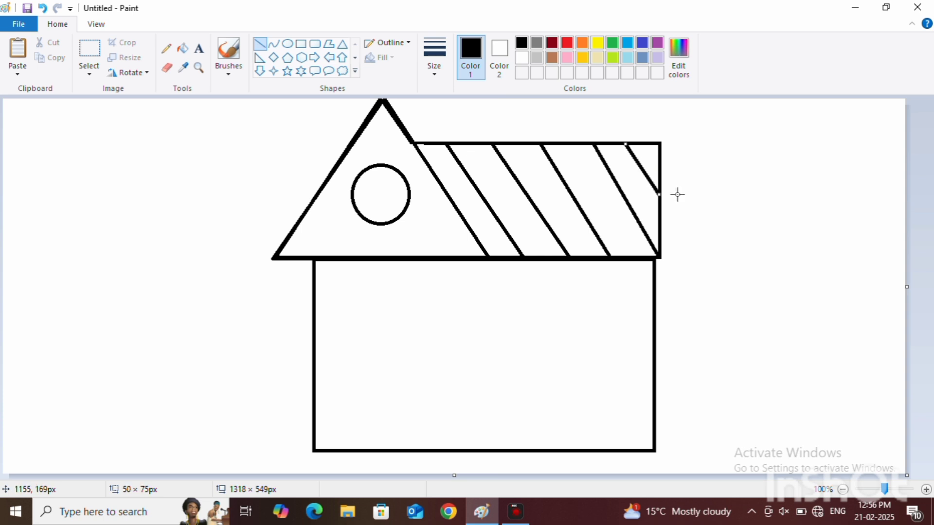
{"action": "left_click", "coordinate": [909, 209]}
Step: Draw three horizontal lines across the roof from the gable's slope to its right edge to form a tile pattern
{"action": "mouse_move", "coordinate": [429, 164]}
{"action": "left_mouse_down"}
{"action": "mouse_move", "coordinate": [448, 175]}
{"action": "mouse_move", "coordinate": [675, 171]}
{"action": "mouse_move", "coordinate": [661, 165]}
{"action": "left_mouse_up"}
{"action": "left_click", "coordinate": [904, 164]}
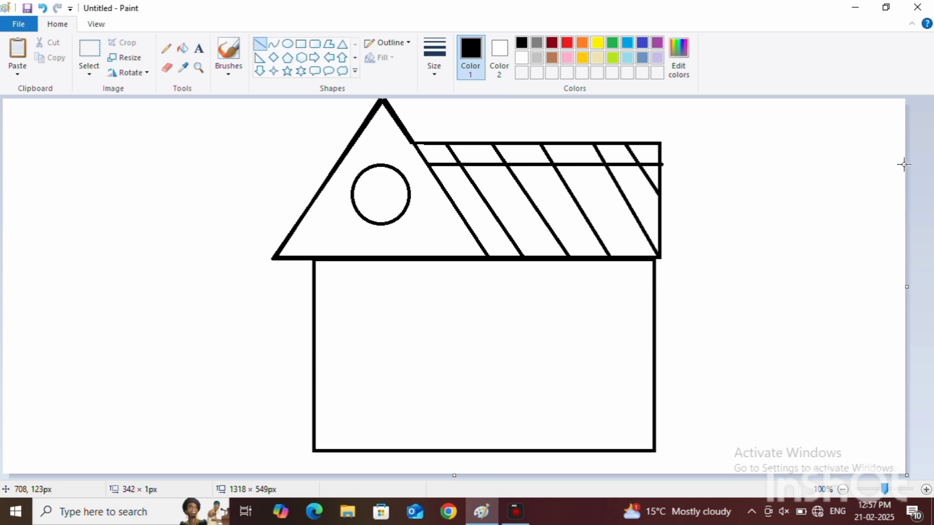
{"action": "left_click_drag", "start_coordinate": [449, 194], "coordinate": [658, 194]}
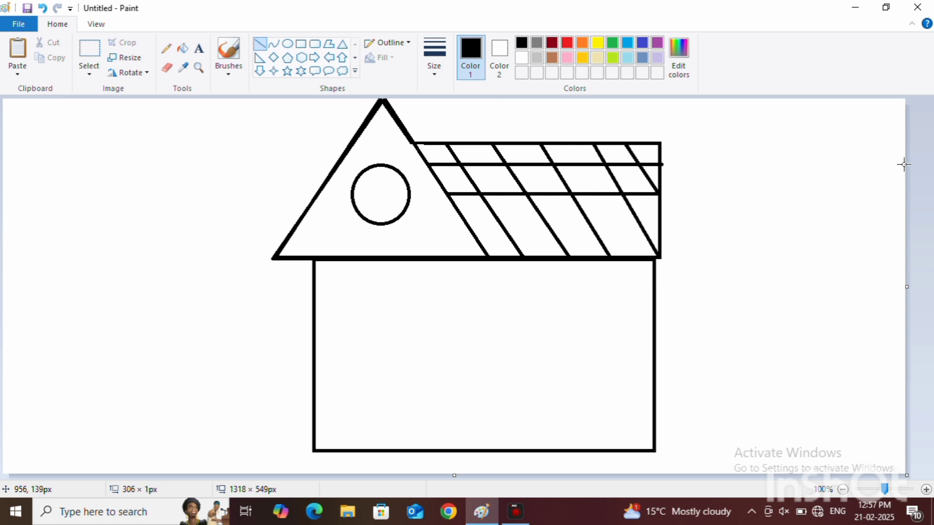
{"action": "left_click", "coordinate": [895, 204]}
{"action": "left_click_drag", "start_coordinate": [471, 228], "coordinate": [658, 227]}
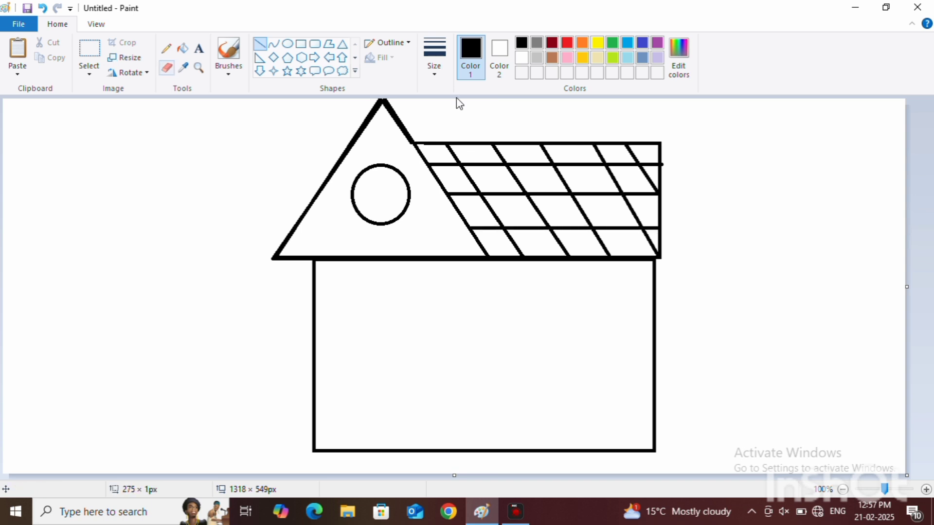
Step: Draw a tall rectangular door standing on the wall's bottom edge near its centre
{"action": "left_click", "coordinate": [167, 68]}
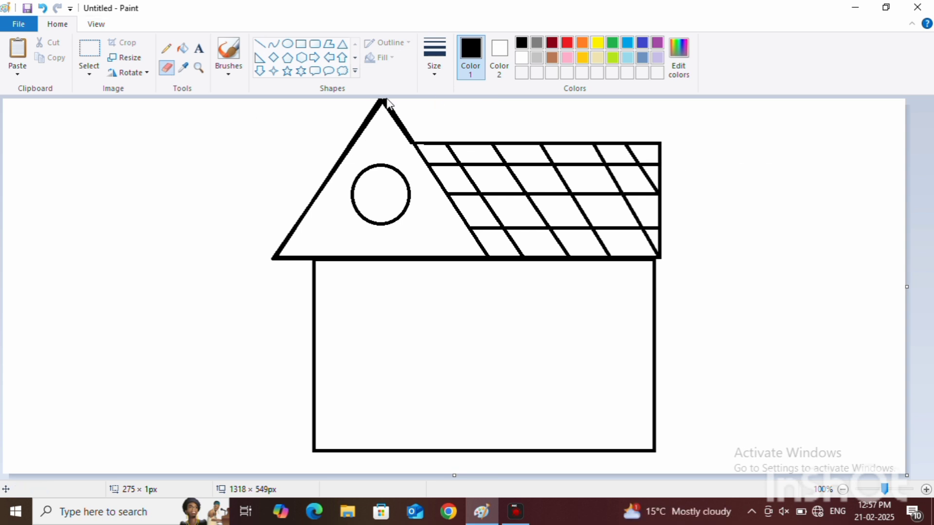
{"action": "left_click", "coordinate": [258, 45]}
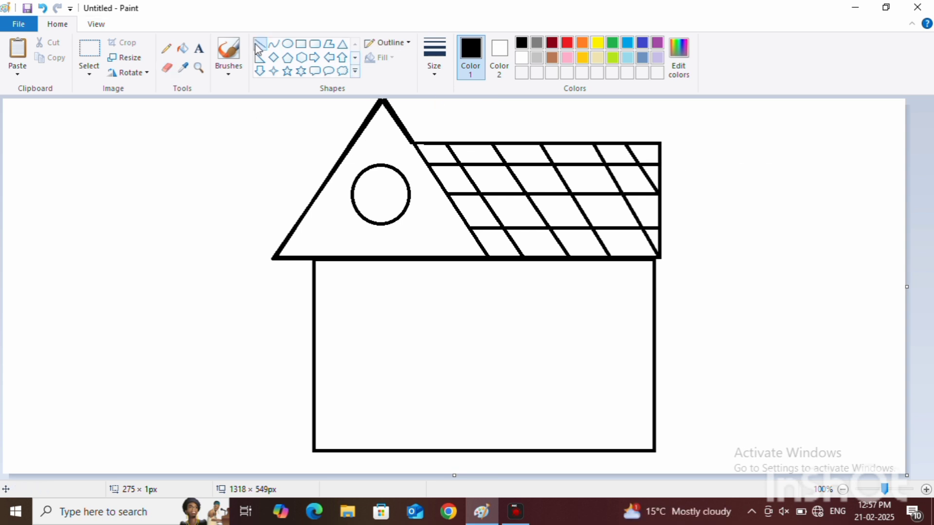
{"action": "left_click", "coordinate": [302, 44]}
{"action": "mouse_move", "coordinate": [440, 336]}
{"action": "left_mouse_down"}
{"action": "mouse_move", "coordinate": [517, 466]}
{"action": "mouse_move", "coordinate": [507, 452]}
{"action": "left_mouse_up"}
{"action": "left_click", "coordinate": [523, 382]}
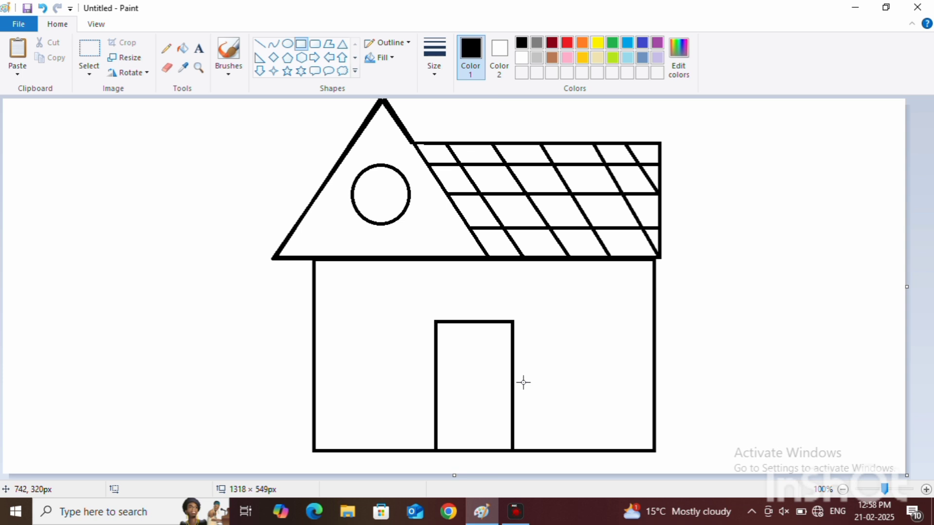
Step: Draw two rectangular windows on the wall, about 128 × 75 px right of the door and about 137 × 73 px left of it
{"action": "left_click_drag", "start_coordinate": [550, 291], "coordinate": [638, 342]}
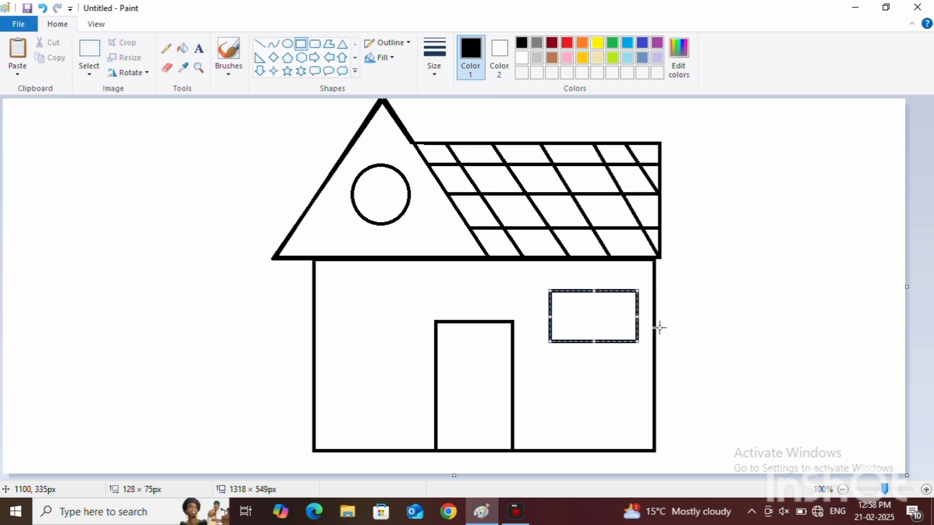
{"action": "left_click", "coordinate": [660, 328]}
{"action": "mouse_move", "coordinate": [339, 294]}
{"action": "left_mouse_down"}
{"action": "mouse_move", "coordinate": [437, 344]}
{"action": "mouse_move", "coordinate": [422, 336]}
{"action": "left_mouse_up"}
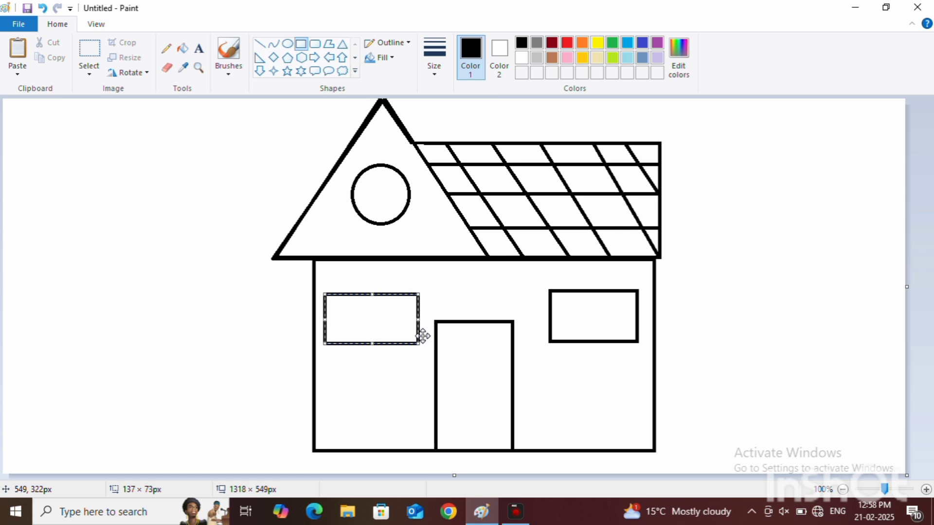
{"action": "left_click", "coordinate": [900, 340]}
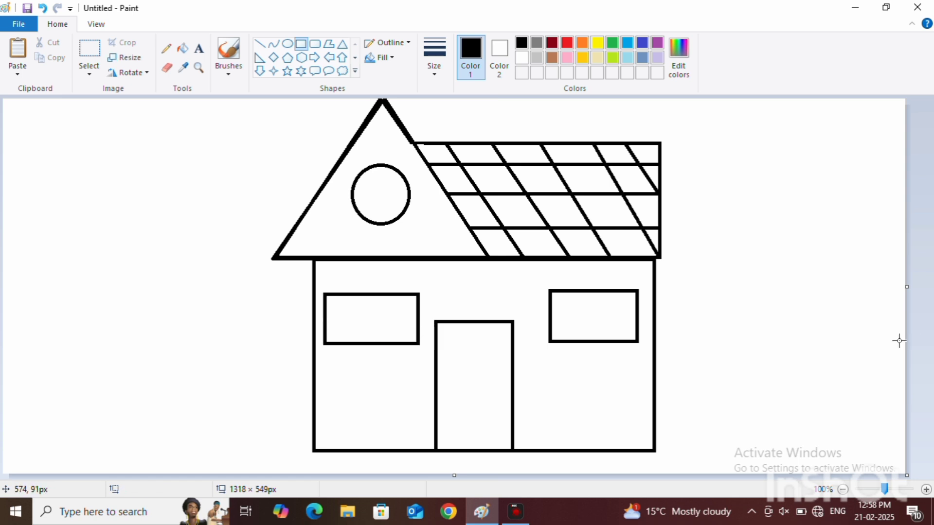
{"action": "left_click", "coordinate": [198, 68]}
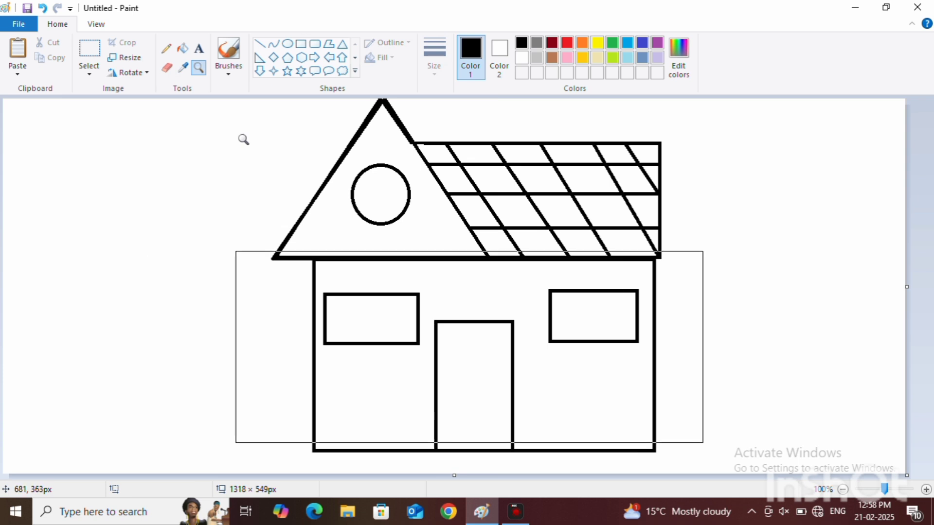
{"action": "scroll", "coordinate": [472, 340], "scroll_direction": "up", "scroll_amount": 3}
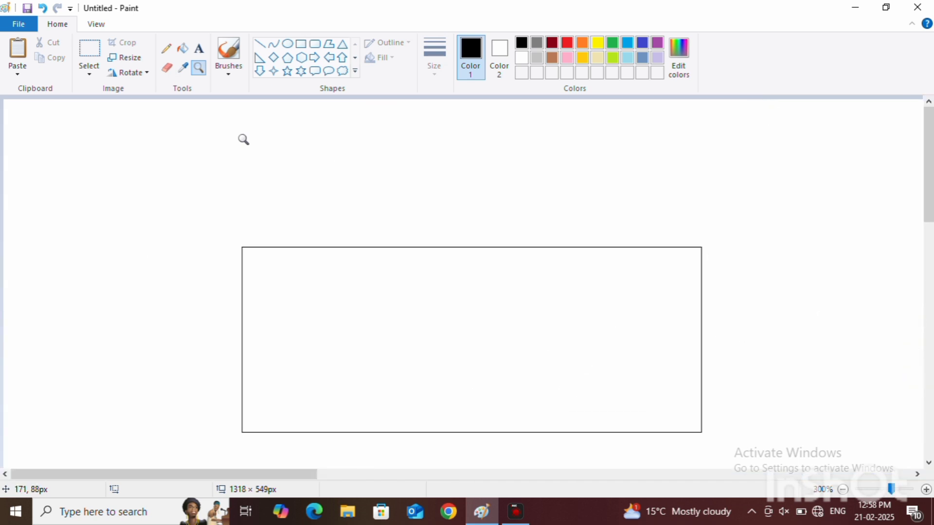
{"action": "scroll", "coordinate": [471, 340], "scroll_direction": "down", "scroll_amount": 4}
{"action": "left_click", "coordinate": [472, 340]}
{"action": "left_click_drag", "start_coordinate": [472, 340], "coordinate": [452, 312]}
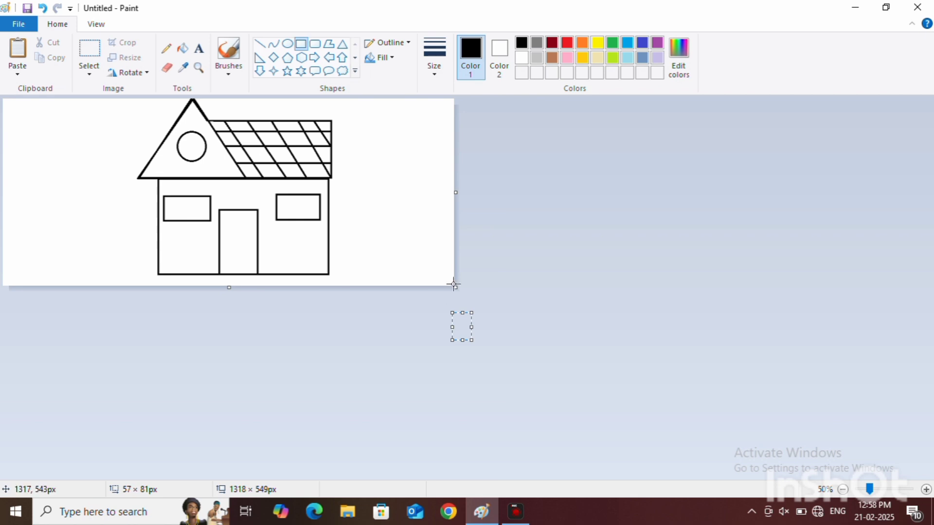
{"action": "left_click_drag", "start_coordinate": [454, 285], "coordinate": [506, 314]}
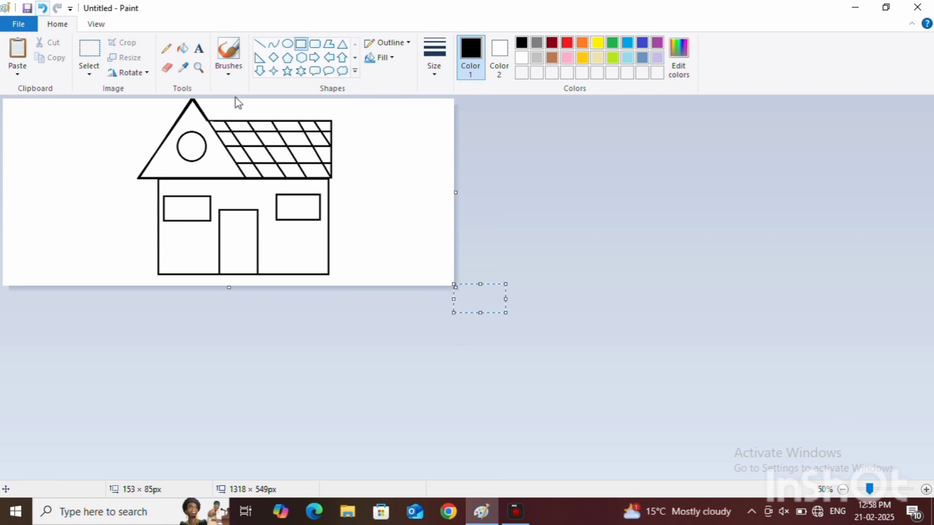
{"action": "left_click", "coordinate": [43, 7]}
{"action": "left_click", "coordinate": [43, 7]}
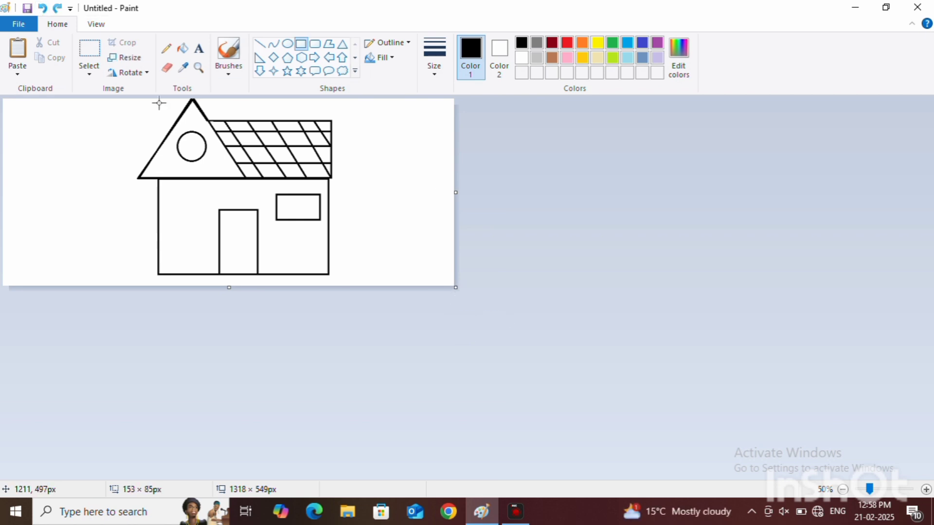
Step: Enlarge the canvas to about 1746 × 908 px by extending its width and height
{"action": "left_click_drag", "start_coordinate": [454, 285], "coordinate": [885, 468]}
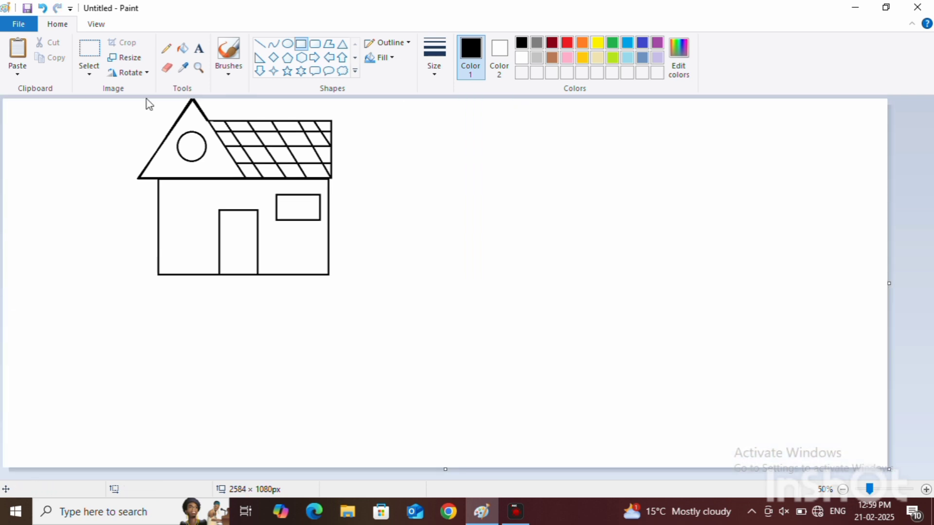
{"action": "left_click", "coordinate": [43, 8]}
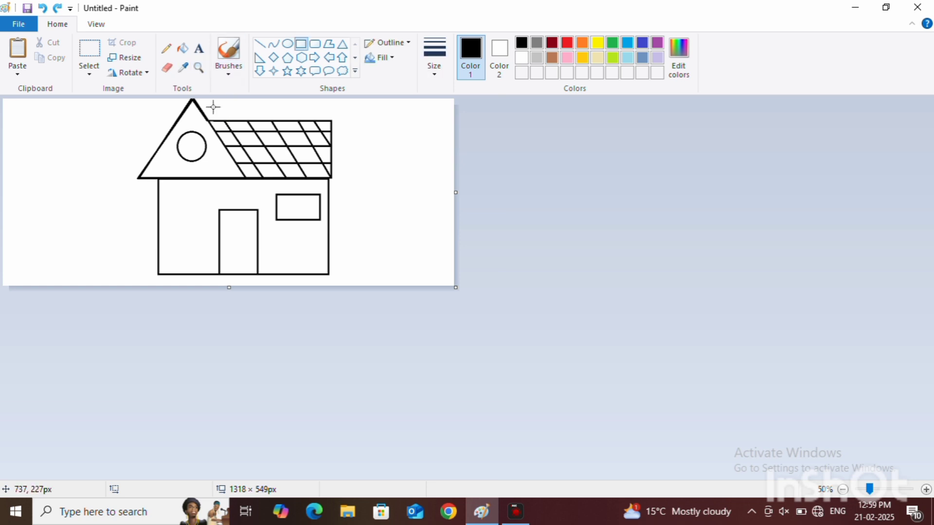
{"action": "left_click_drag", "start_coordinate": [455, 192], "coordinate": [604, 227]}
{"action": "left_click_drag", "start_coordinate": [302, 288], "coordinate": [302, 411]}
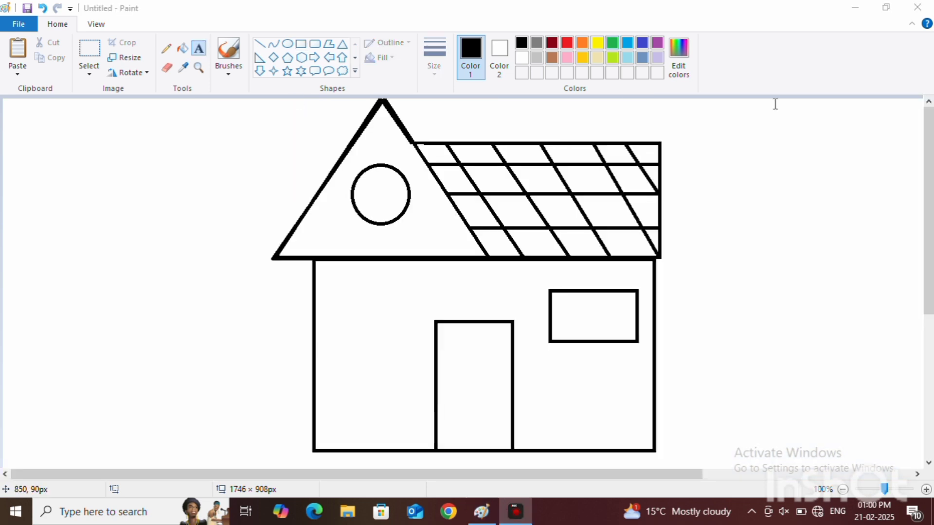
Step: Draw a rectangular window of about 129 × 77 px on the wall left of the door, level with the right window
{"action": "left_click", "coordinate": [302, 43]}
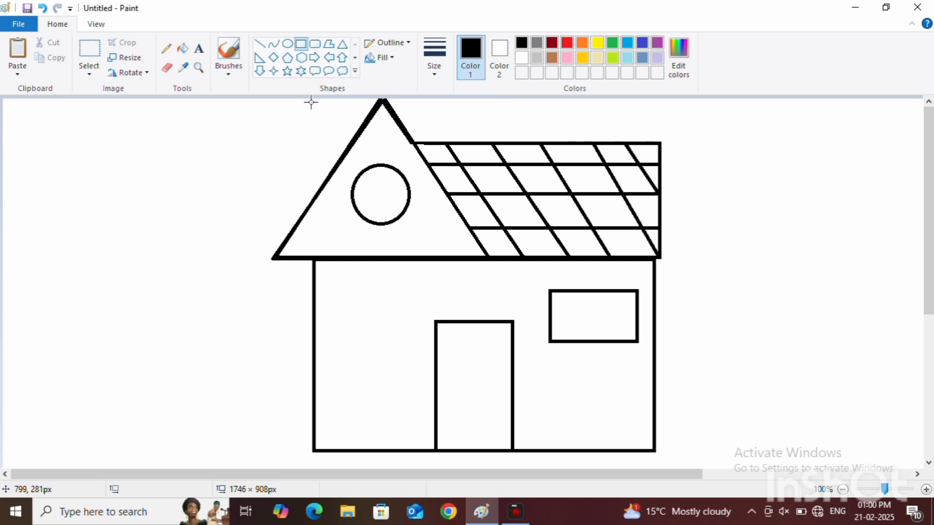
{"action": "left_click_drag", "start_coordinate": [549, 291], "coordinate": [637, 343]}
{"action": "left_click_drag", "start_coordinate": [593, 323], "coordinate": [369, 322]}
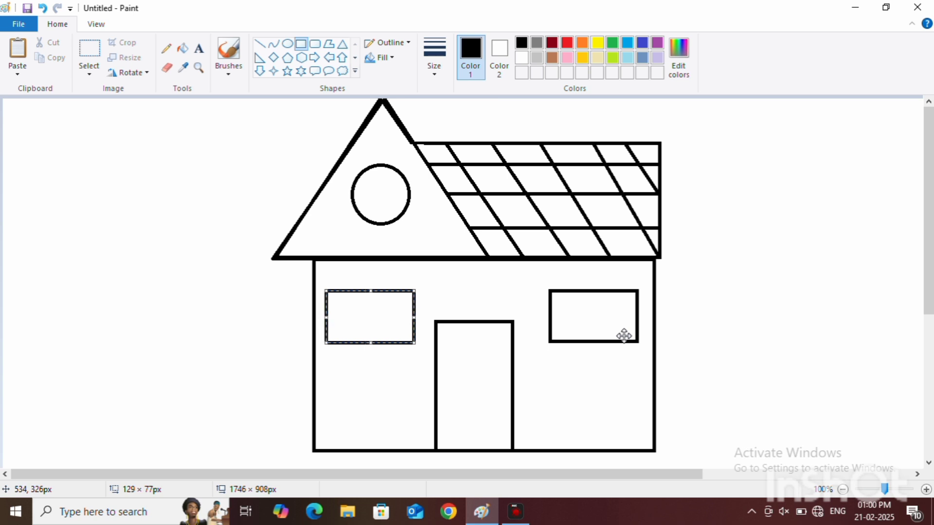
{"action": "left_click", "coordinate": [432, 319]}
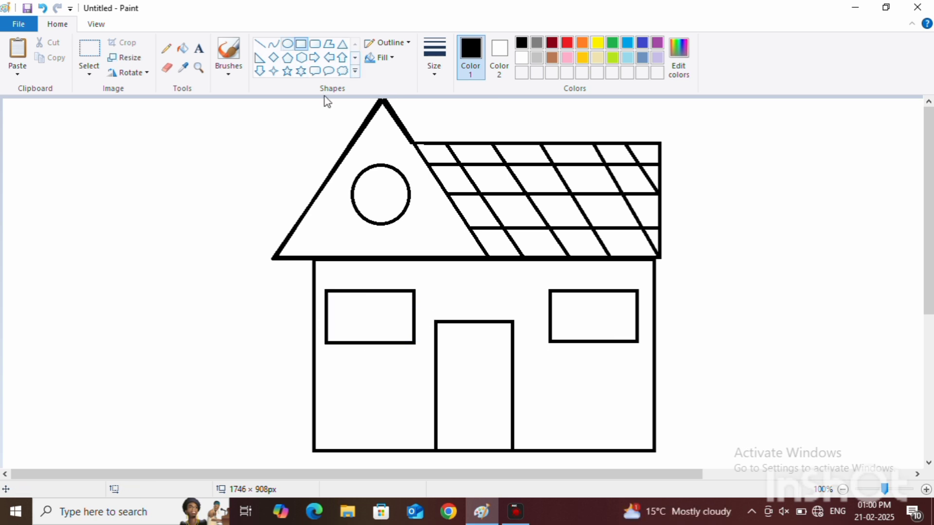
Step: Paint a small round black knob near the door's right edge with the brush
{"action": "left_click", "coordinate": [289, 44]}
{"action": "left_click", "coordinate": [229, 59]}
{"action": "left_click", "coordinate": [237, 94]}
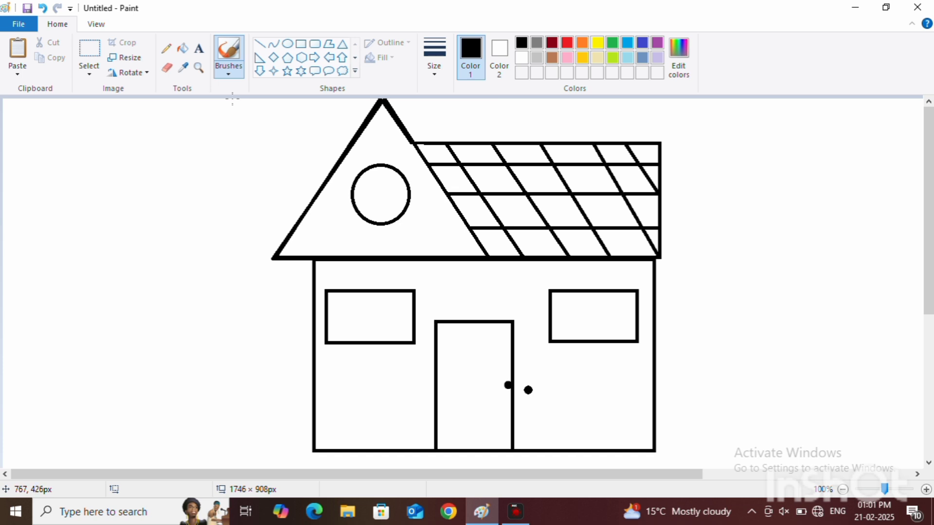
{"action": "left_click", "coordinate": [229, 70]}
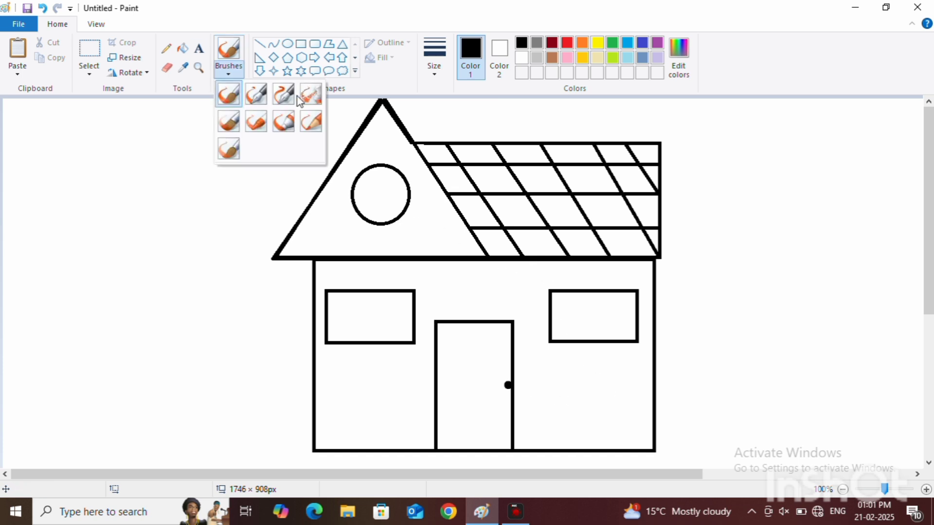
{"action": "left_click", "coordinate": [199, 48]}
{"action": "left_click", "coordinate": [261, 45]}
{"action": "mouse_move", "coordinate": [590, 291]}
{"action": "left_mouse_down"}
{"action": "mouse_move", "coordinate": [591, 342]}
{"action": "mouse_move", "coordinate": [635, 340]}
{"action": "mouse_move", "coordinate": [591, 344]}
{"action": "left_mouse_up"}
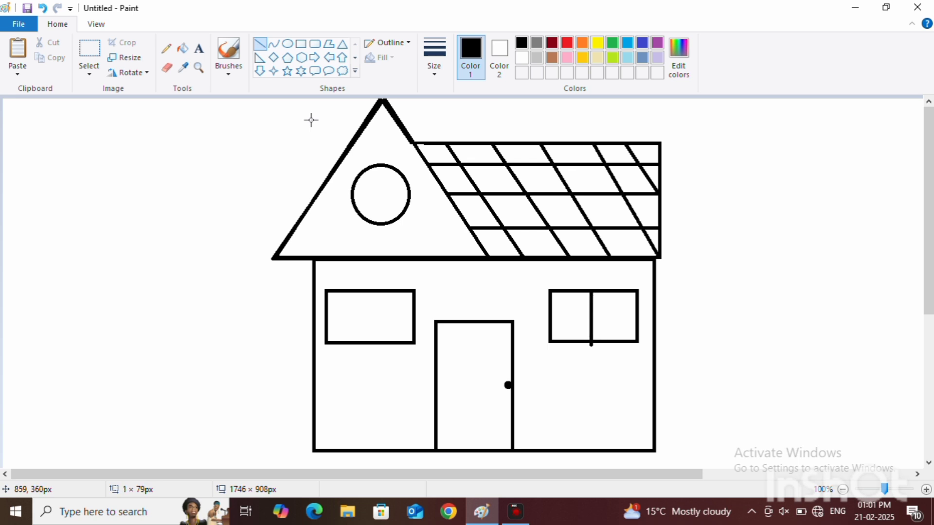
{"action": "left_click", "coordinate": [712, 355]}
{"action": "left_click_drag", "start_coordinate": [550, 316], "coordinate": [638, 317]}
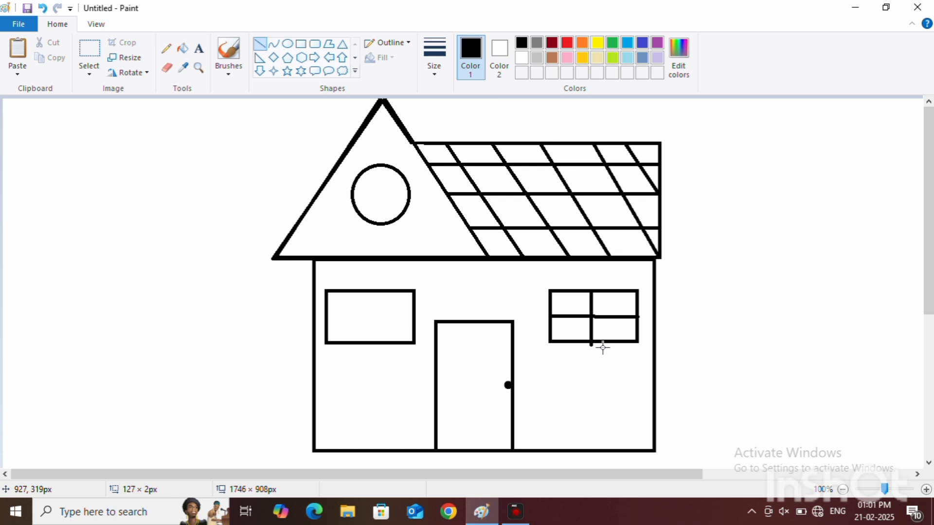
{"action": "left_click_drag", "start_coordinate": [636, 317], "coordinate": [656, 317]}
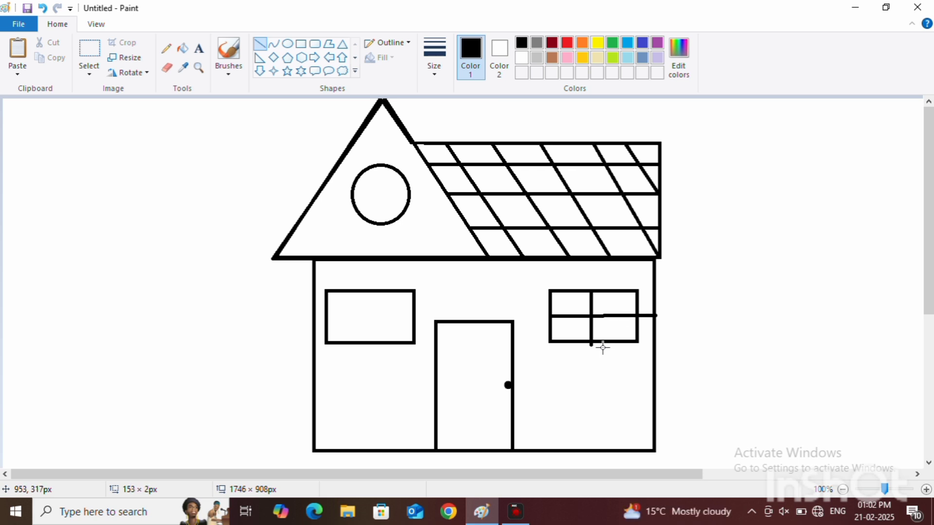
{"action": "left_click", "coordinate": [42, 8]}
{"action": "left_click", "coordinate": [43, 8]}
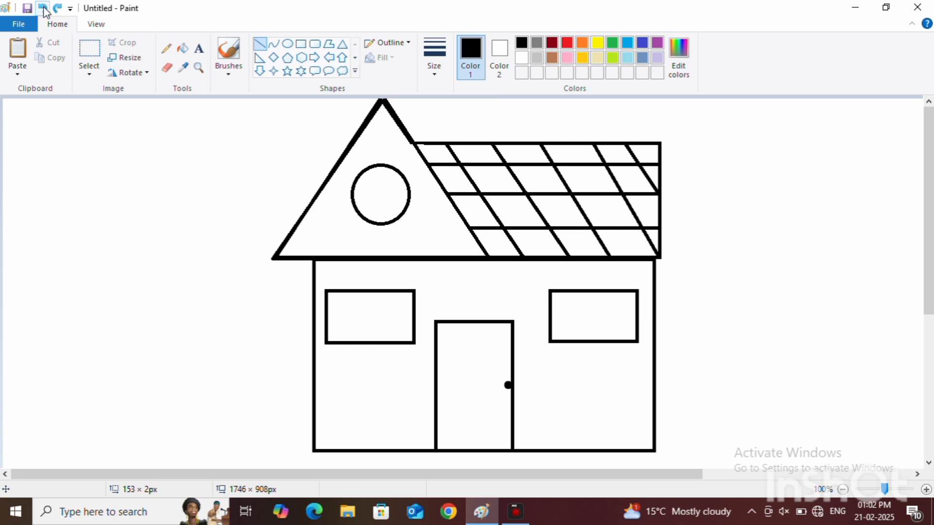
Step: Divide the right window into four panes with one vertical and one horizontal line in the second-thinnest line width
{"action": "left_click", "coordinate": [434, 56]}
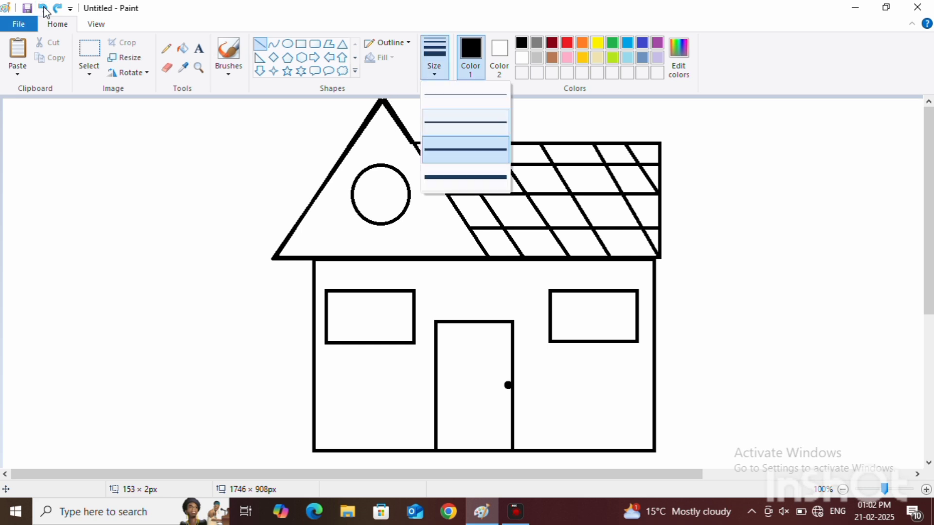
{"action": "left_click", "coordinate": [453, 117]}
{"action": "left_click_drag", "start_coordinate": [592, 293], "coordinate": [592, 341]}
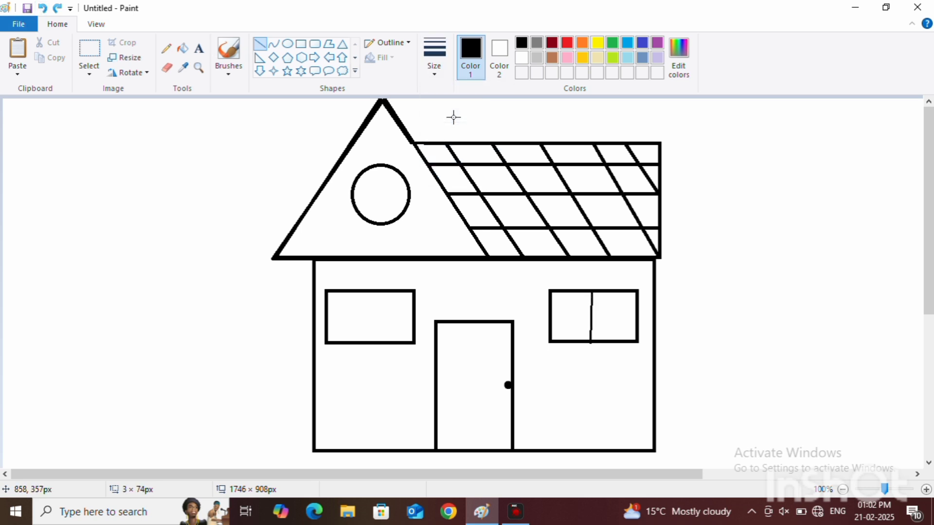
{"action": "left_click", "coordinate": [794, 328]}
{"action": "left_click_drag", "start_coordinate": [550, 317], "coordinate": [638, 317]}
{"action": "left_click", "coordinate": [746, 324]}
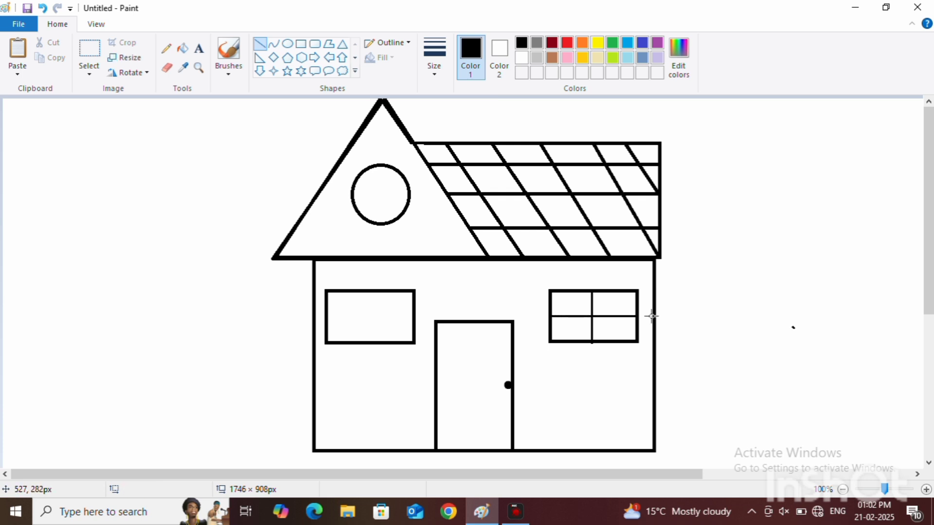
Step: Divide the left window into four panes with two thin crossing lines and erase the stray dot right of the house
{"action": "left_click_drag", "start_coordinate": [364, 292], "coordinate": [363, 342]}
{"action": "left_click", "coordinate": [375, 340]}
{"action": "left_click_drag", "start_coordinate": [326, 317], "coordinate": [420, 316]}
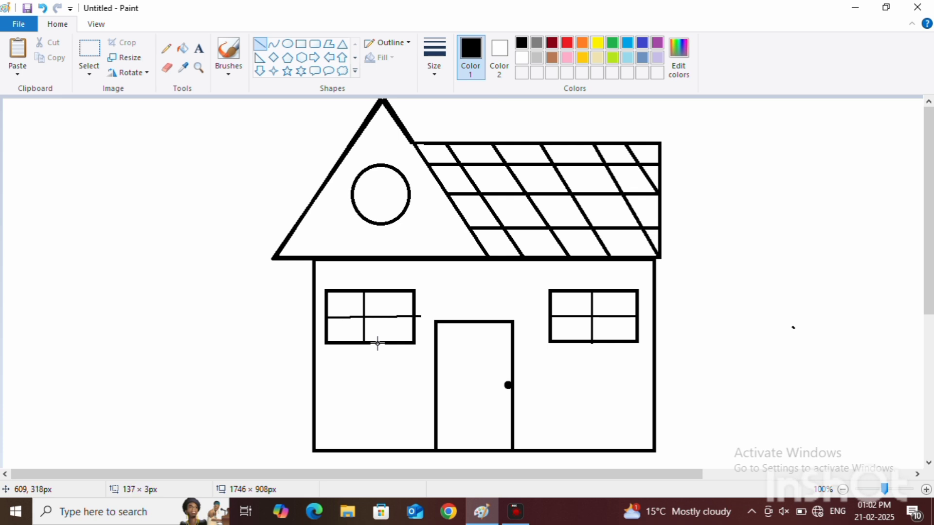
{"action": "left_click", "coordinate": [435, 318]}
{"action": "left_click", "coordinate": [169, 72]}
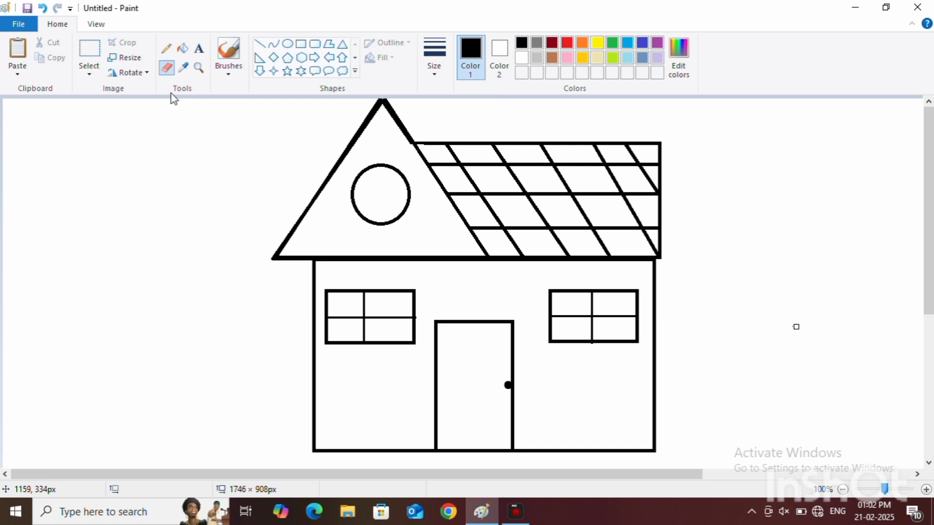
{"action": "left_click", "coordinate": [200, 49]}
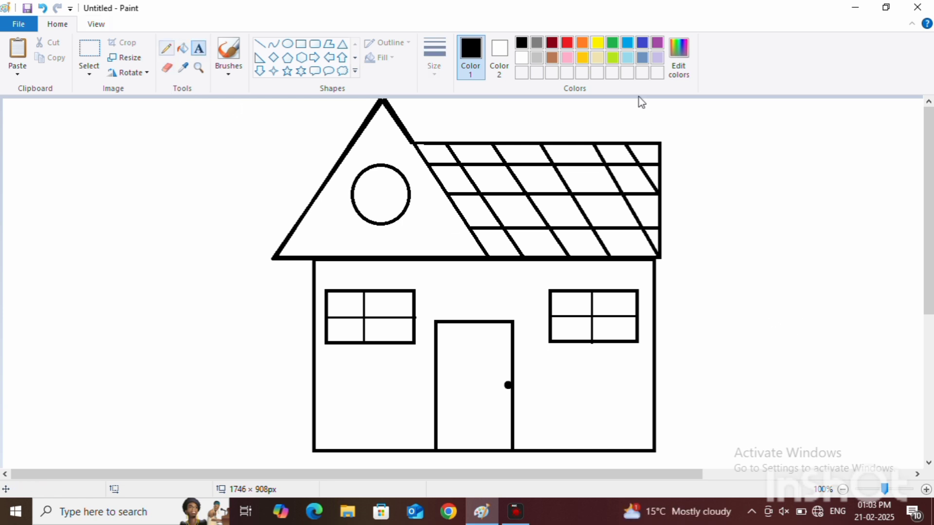
Step: Fill the round gable window and all eight panes of the two wall windows with yellow
{"action": "left_click", "coordinate": [182, 49]}
{"action": "left_click", "coordinate": [597, 43]}
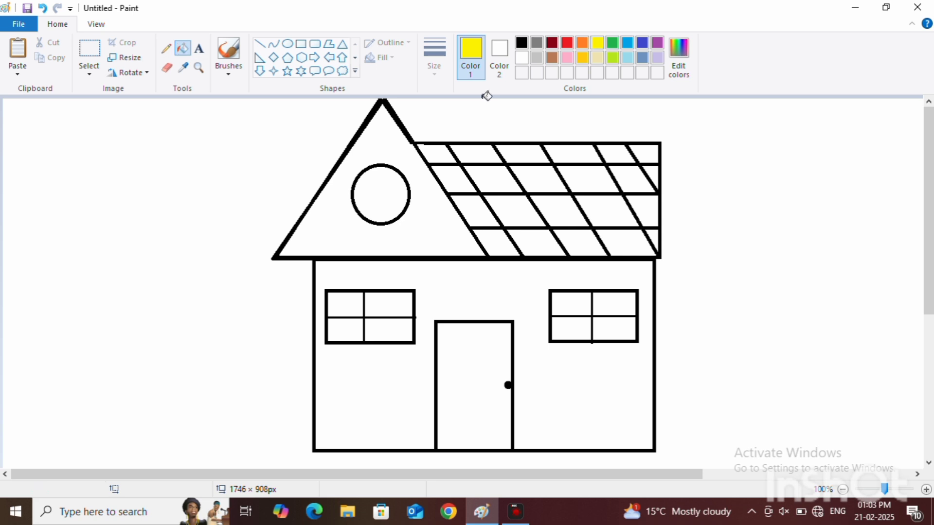
{"action": "left_click", "coordinate": [381, 195]}
{"action": "left_click", "coordinate": [340, 306]}
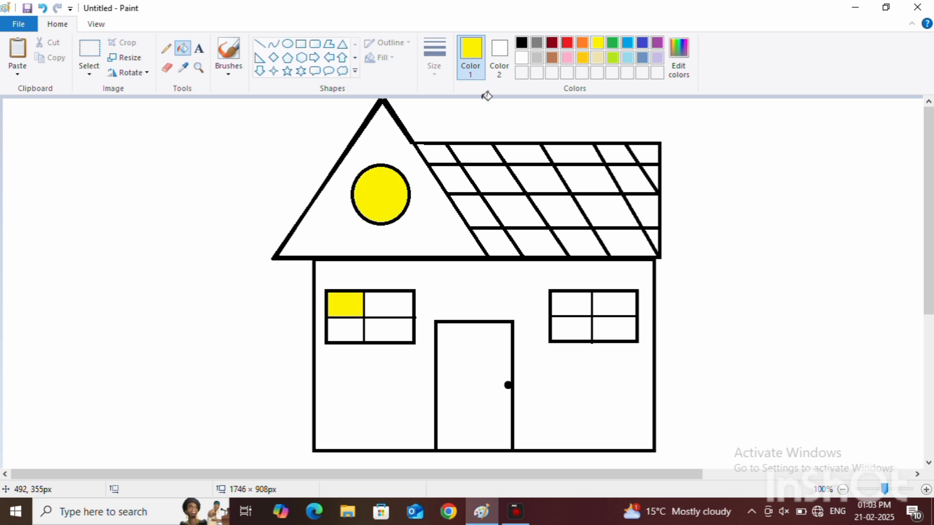
{"action": "left_click", "coordinate": [345, 331]}
{"action": "left_click", "coordinate": [389, 329]}
{"action": "left_click", "coordinate": [389, 304]}
{"action": "left_click", "coordinate": [608, 300]}
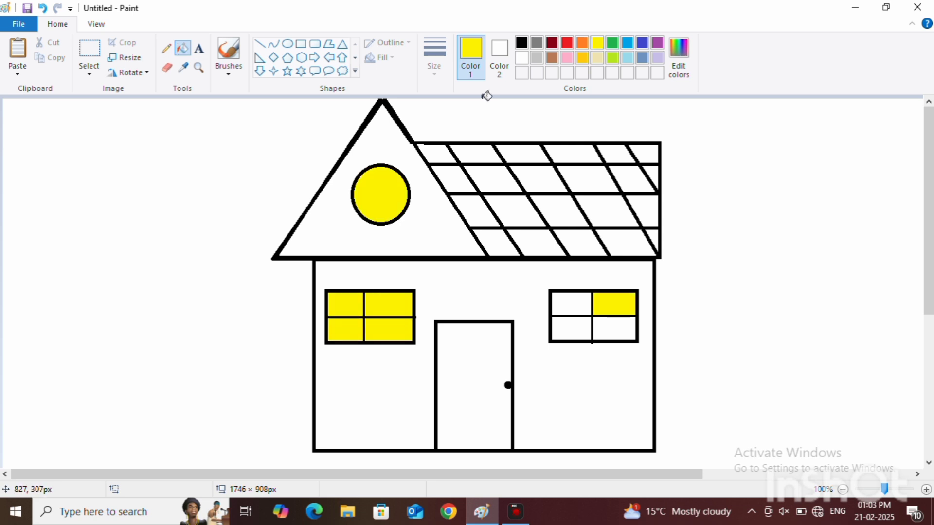
{"action": "left_click", "coordinate": [571, 303]}
{"action": "left_click", "coordinate": [571, 328]}
{"action": "left_click", "coordinate": [614, 329]}
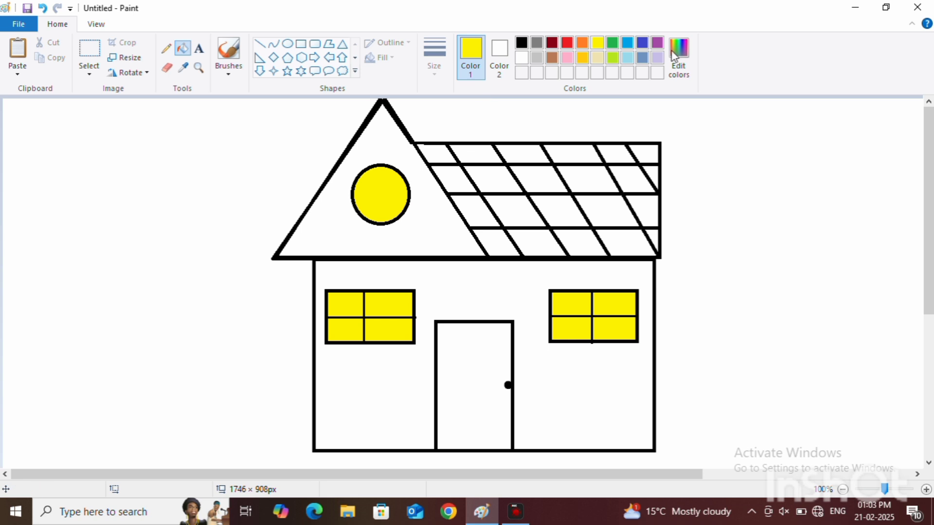
Step: Fill all the roof tiles with brown
{"action": "left_click", "coordinate": [657, 42]}
{"action": "left_click", "coordinate": [552, 57]}
{"action": "left_click", "coordinate": [435, 153]}
{"action": "left_click", "coordinate": [453, 179]}
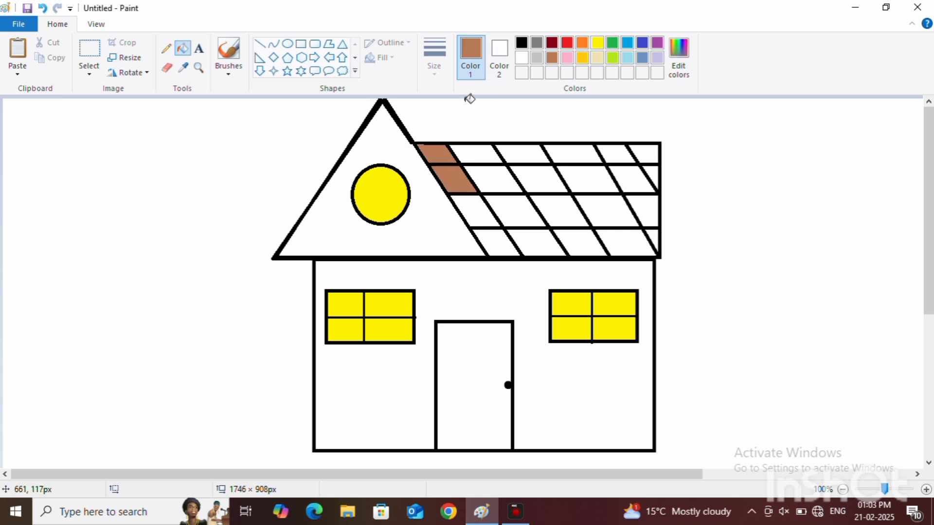
{"action": "left_click", "coordinate": [475, 154]}
{"action": "left_click", "coordinate": [493, 179]}
{"action": "left_click", "coordinate": [514, 212]}
{"action": "left_click", "coordinate": [537, 243]}
{"action": "left_click", "coordinate": [497, 242]}
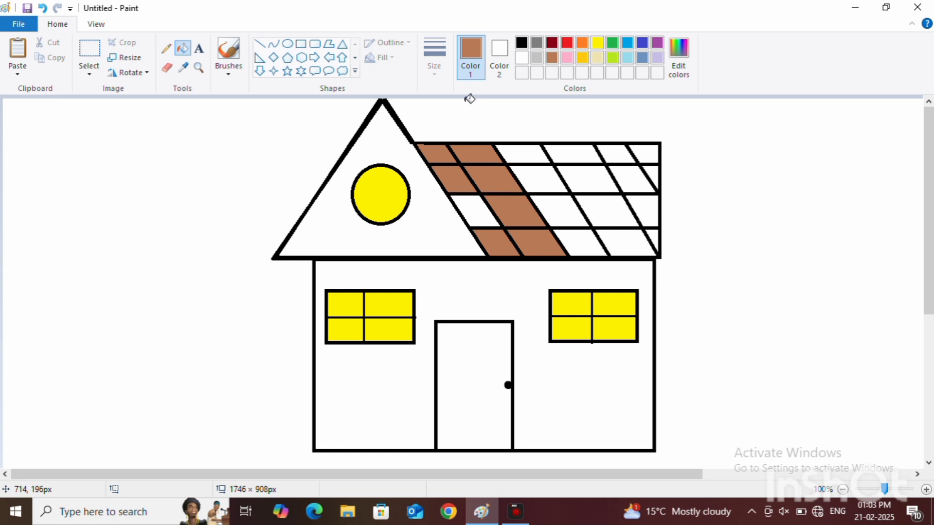
{"action": "left_click", "coordinate": [474, 211]}
{"action": "left_click", "coordinate": [560, 212]}
{"action": "left_click", "coordinate": [581, 243]}
{"action": "left_click", "coordinate": [538, 179]}
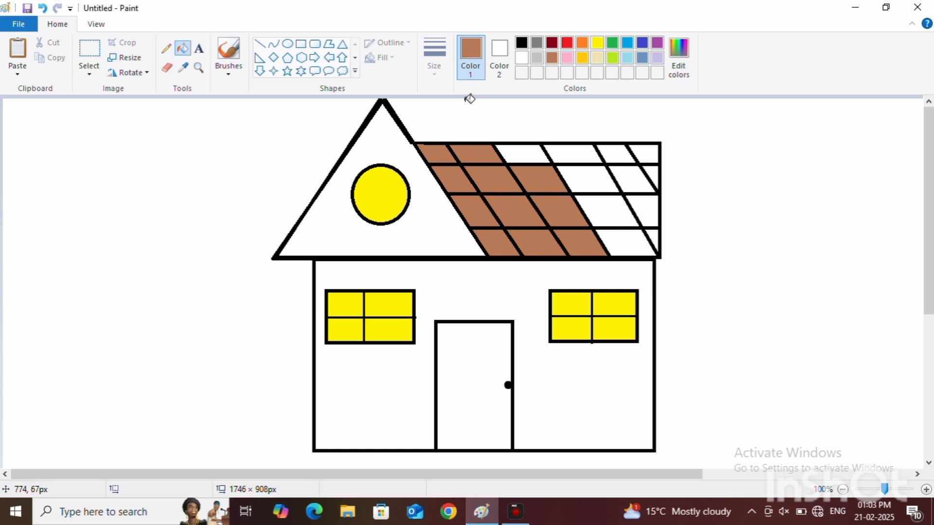
{"action": "left_click", "coordinate": [523, 153]}
{"action": "left_click", "coordinate": [572, 153]}
{"action": "left_click", "coordinate": [588, 179]}
{"action": "left_click", "coordinate": [603, 211]}
{"action": "left_click", "coordinate": [626, 243]}
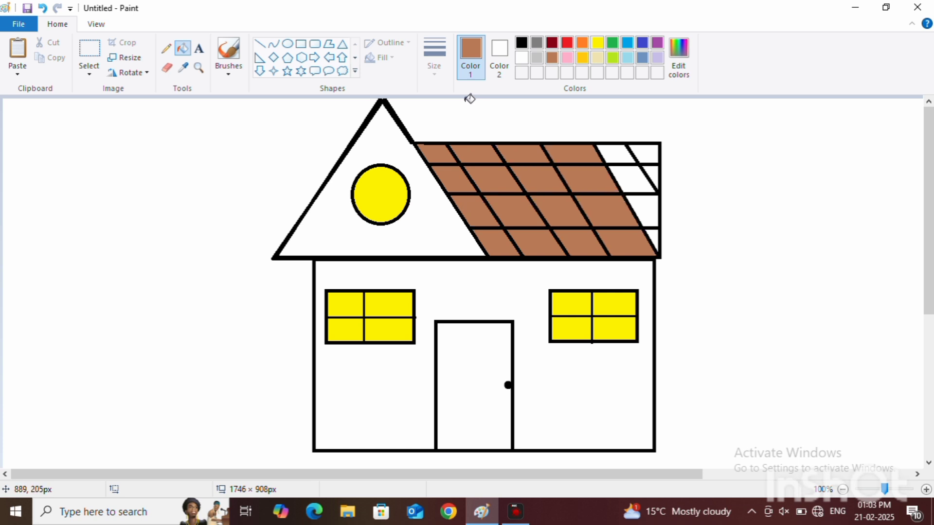
{"action": "left_click", "coordinate": [652, 243]}
{"action": "left_click", "coordinate": [642, 211]}
{"action": "left_click", "coordinate": [653, 174]}
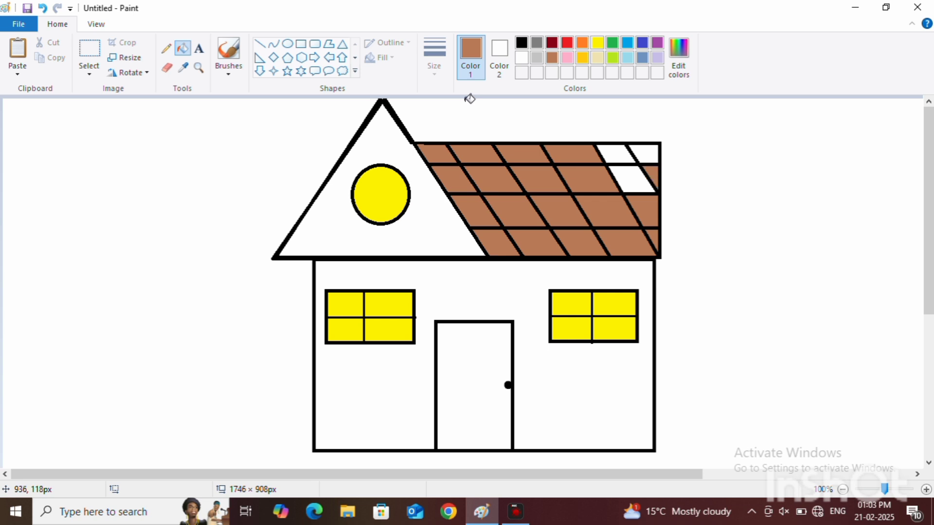
{"action": "left_click", "coordinate": [627, 179]}
{"action": "left_click", "coordinate": [615, 153]}
{"action": "left_click", "coordinate": [646, 152]}
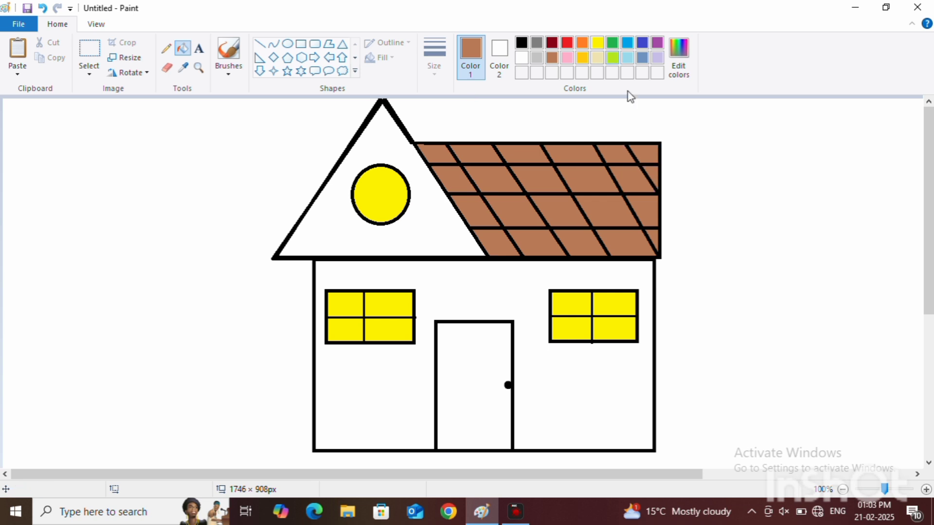
Step: Fill the house wall around the door and windows with red
{"action": "left_click", "coordinate": [613, 58]}
{"action": "left_click", "coordinate": [567, 42]}
{"action": "left_click", "coordinate": [476, 315]}
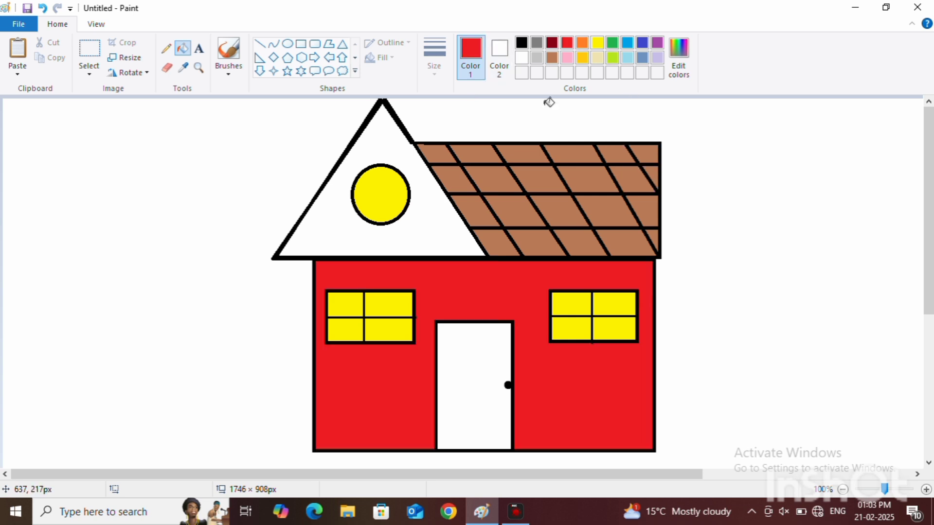
Step: Choose bright green (RGB 0, 255, 0) as a custom color and fill the house wall and the gable with it
{"action": "left_click", "coordinate": [751, 30]}
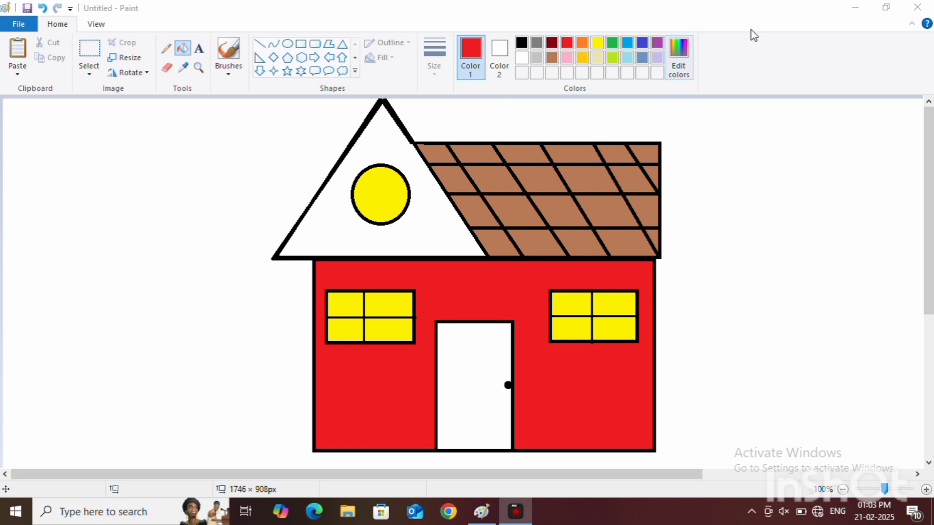
{"action": "left_click", "coordinate": [680, 49]}
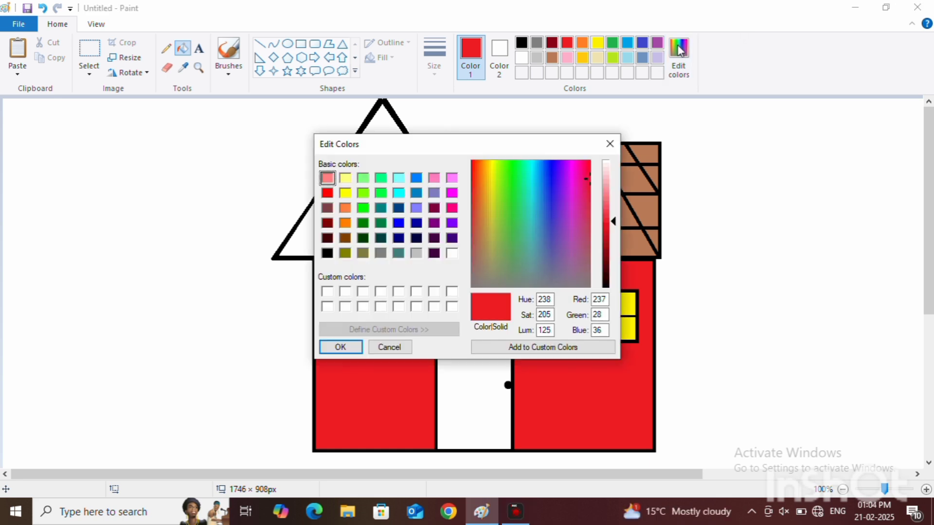
{"action": "mouse_move", "coordinate": [530, 212]}
{"action": "left_mouse_down"}
{"action": "mouse_move", "coordinate": [489, 223]}
{"action": "mouse_move", "coordinate": [523, 234]}
{"action": "mouse_move", "coordinate": [564, 209]}
{"action": "left_mouse_up"}
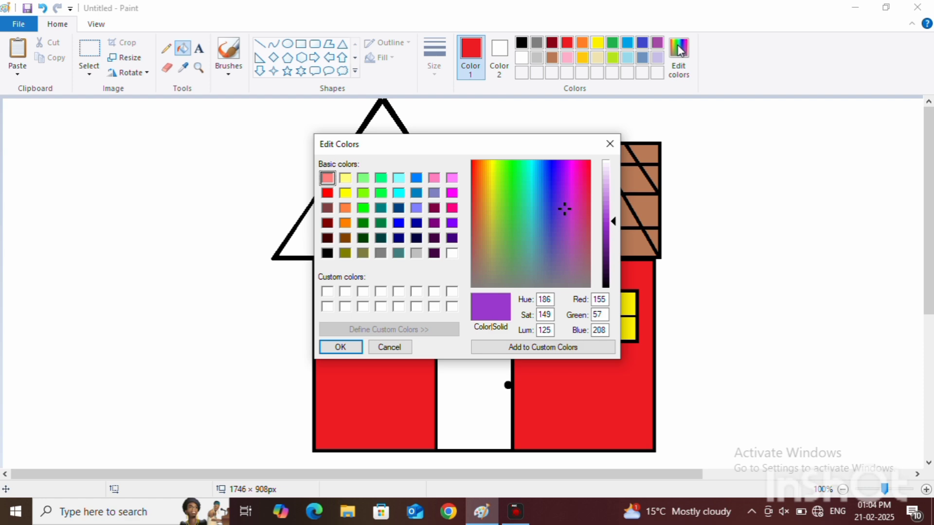
{"action": "left_click", "coordinate": [362, 209]}
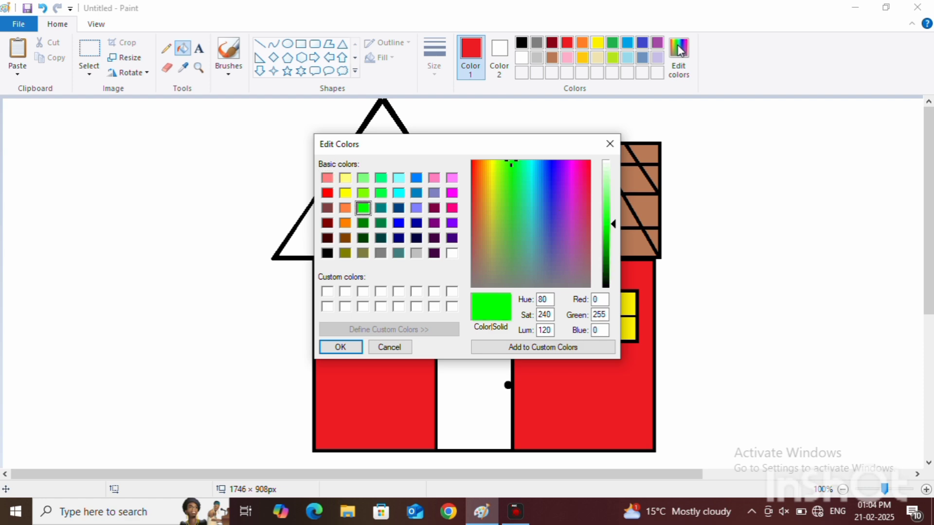
{"action": "left_click", "coordinate": [340, 347]}
{"action": "left_click", "coordinate": [414, 276]}
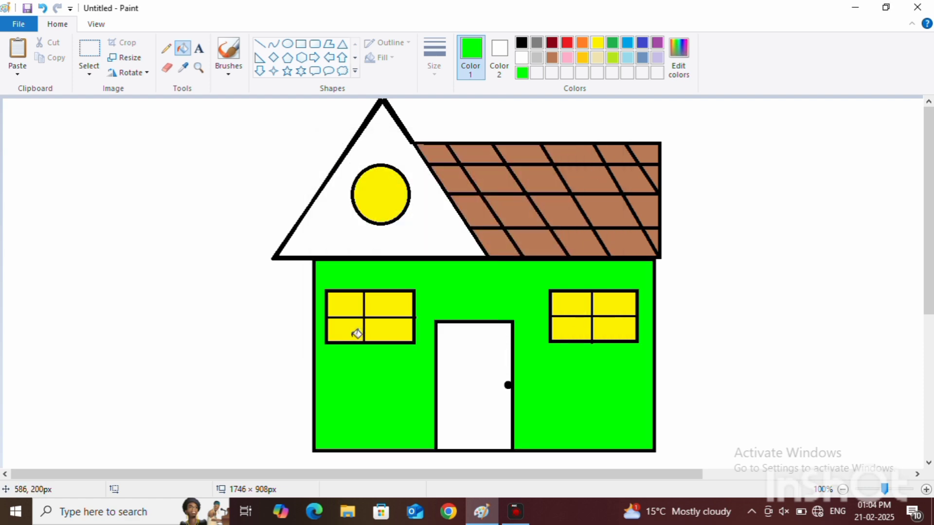
{"action": "left_click", "coordinate": [412, 234]}
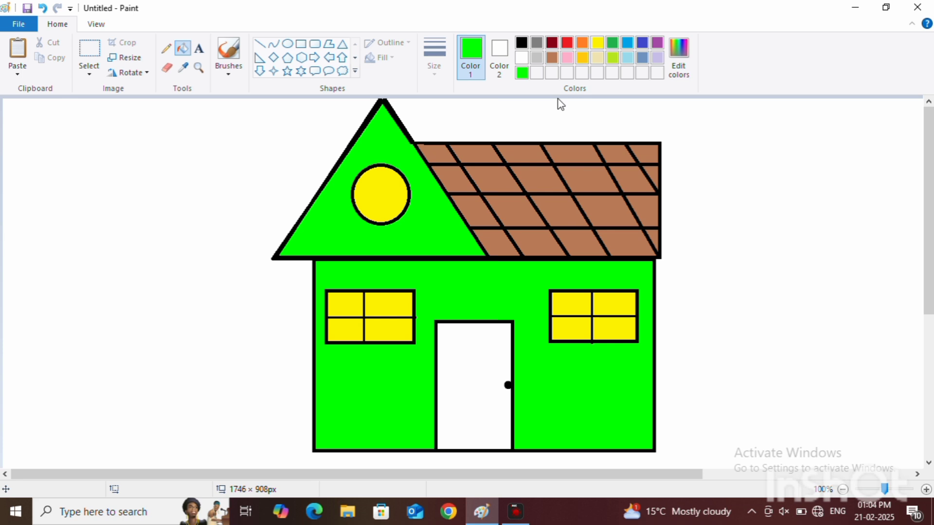
Step: Fill the gable around its round window and the house wall with red, and the door with brown
{"action": "left_click", "coordinate": [566, 42]}
{"action": "left_click", "coordinate": [404, 238]}
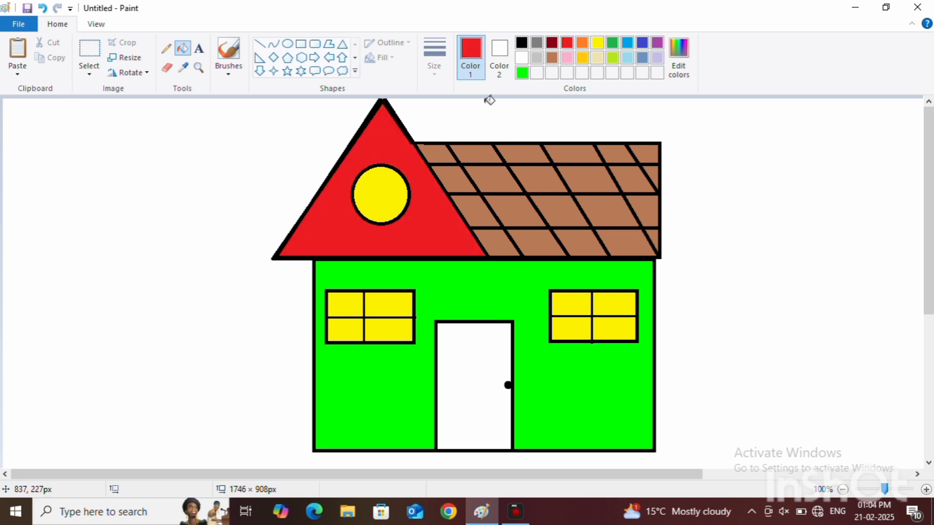
{"action": "left_click", "coordinate": [458, 282]}
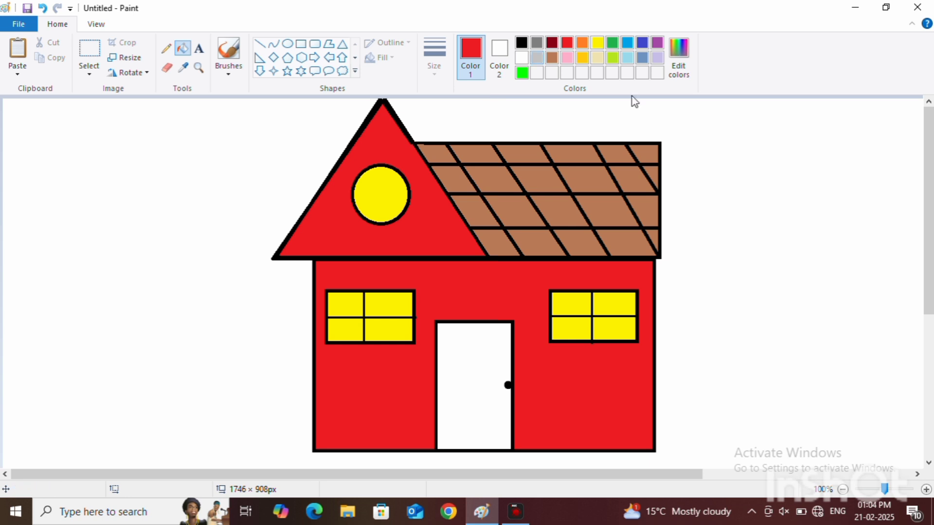
{"action": "left_click", "coordinate": [552, 58]}
{"action": "left_click", "coordinate": [470, 384]}
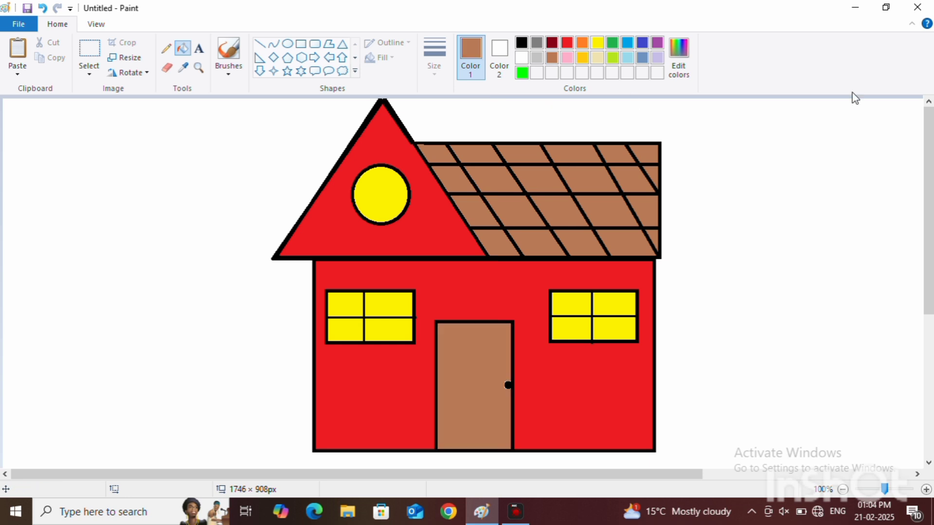